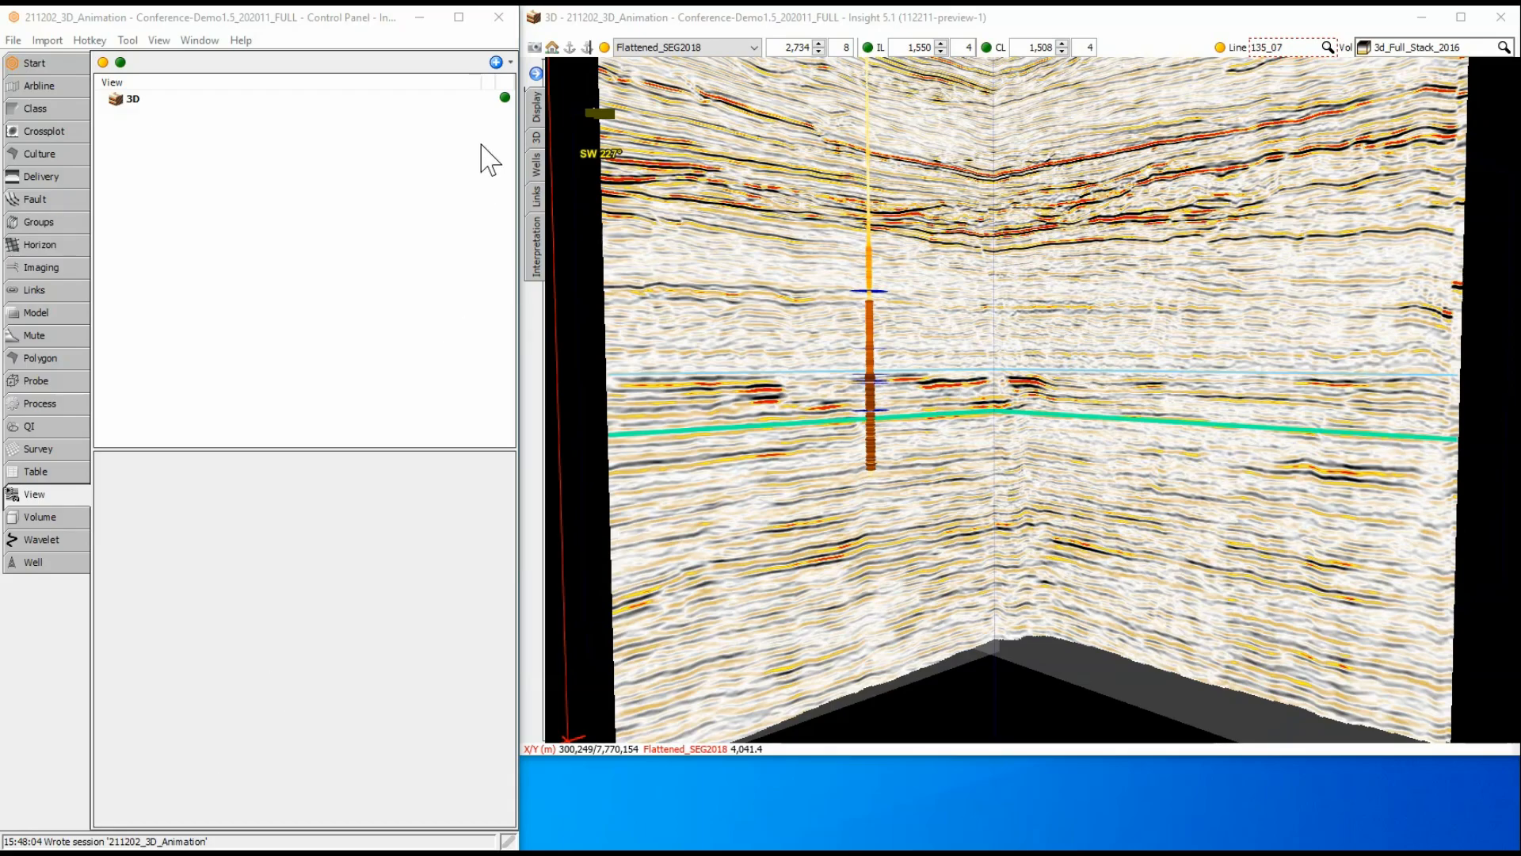
Create a new animation named Reservoir based on the 3D view.
{"action": "left_click", "coordinate": [506, 63]}
{"action": "left_click", "coordinate": [507, 63]}
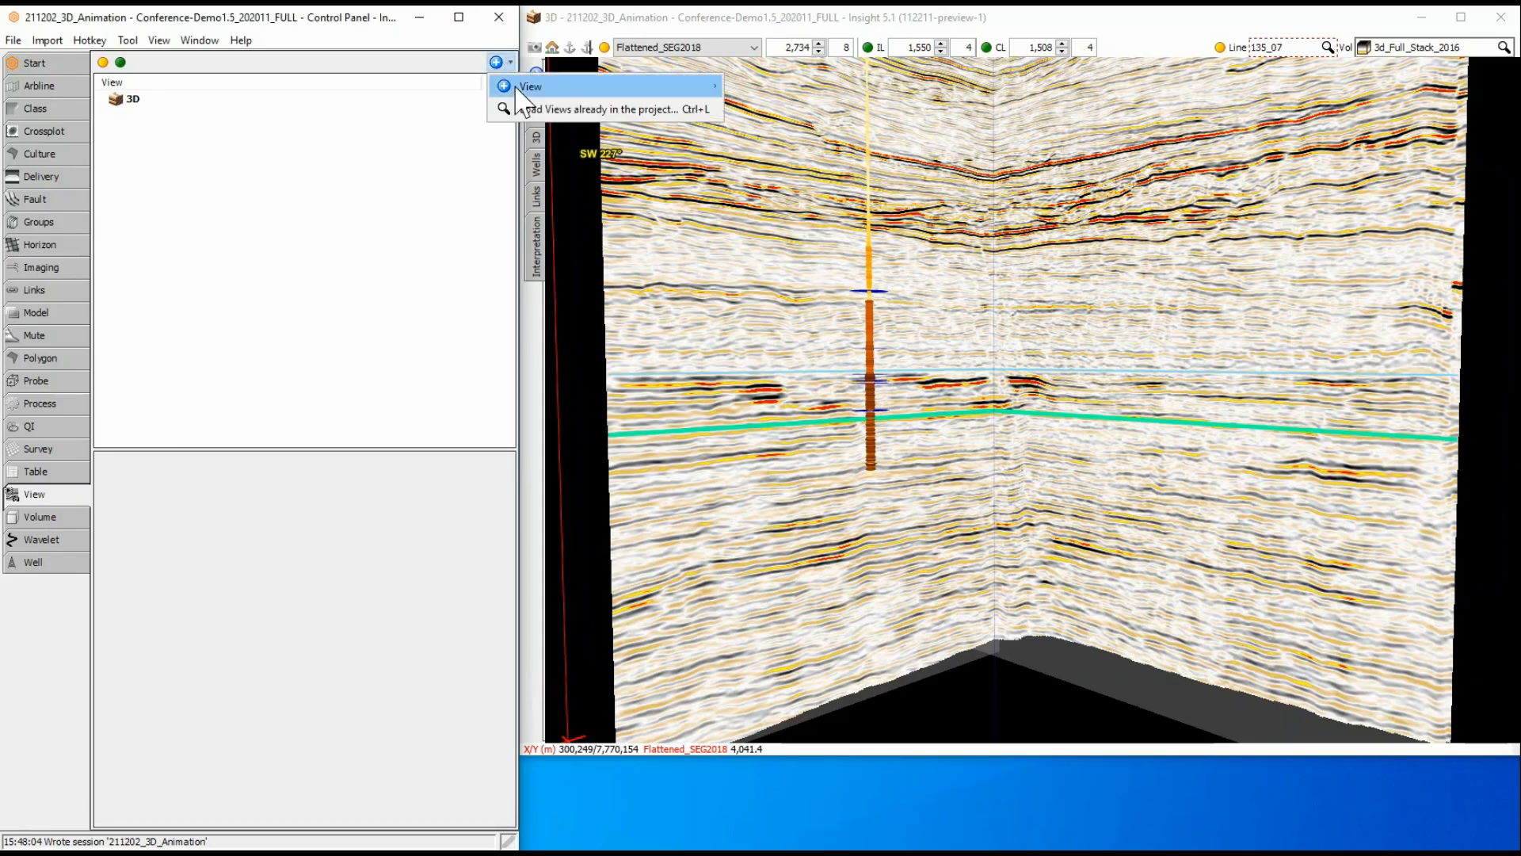
{"action": "mouse_move", "coordinate": [554, 85]}
{"action": "left_click", "coordinate": [764, 371]}
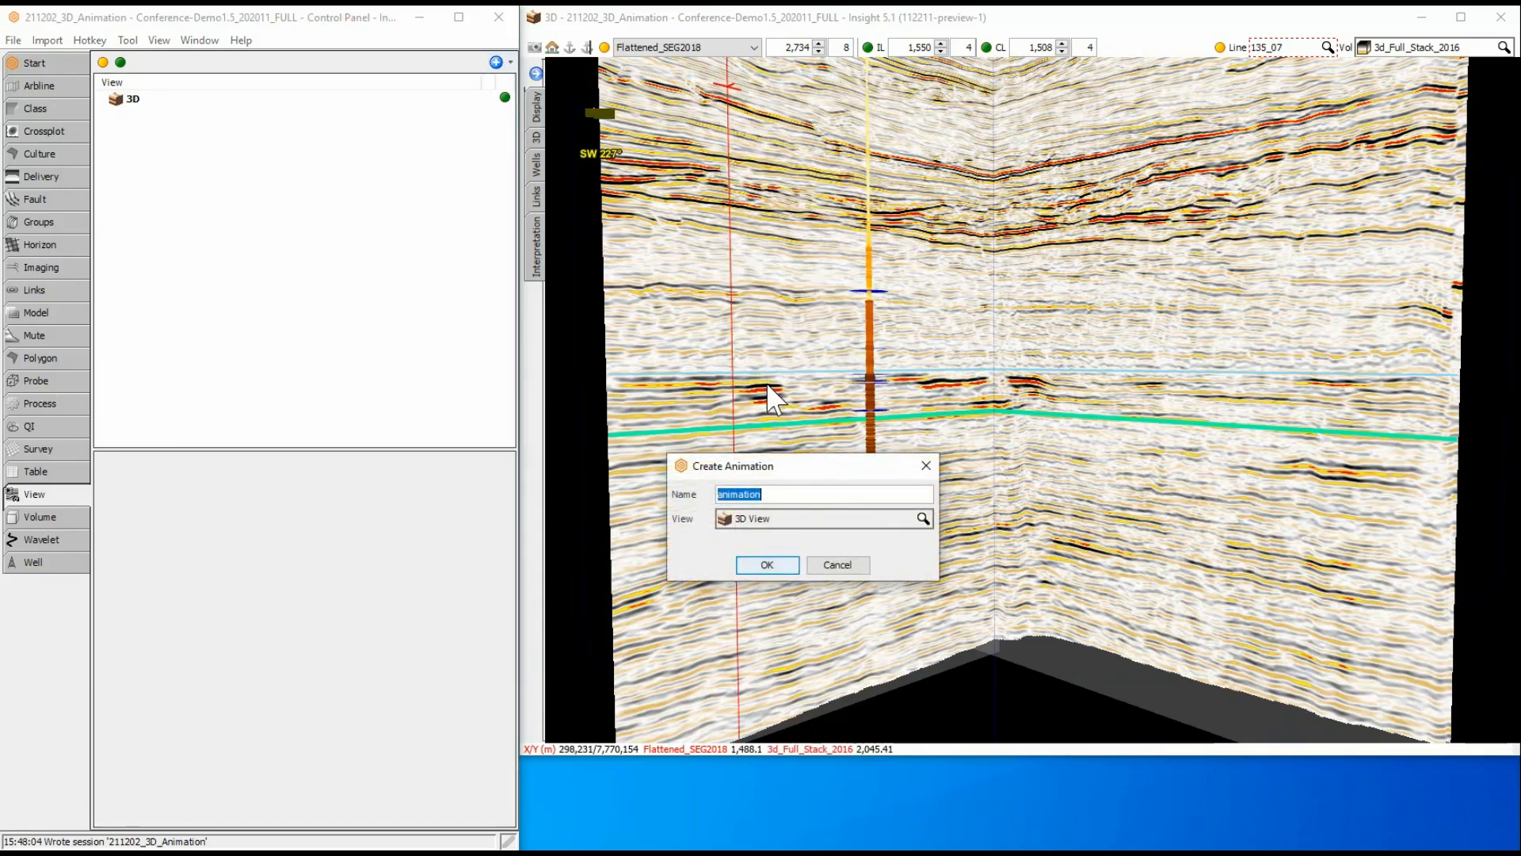
{"action": "type", "text": "Reservoir"}
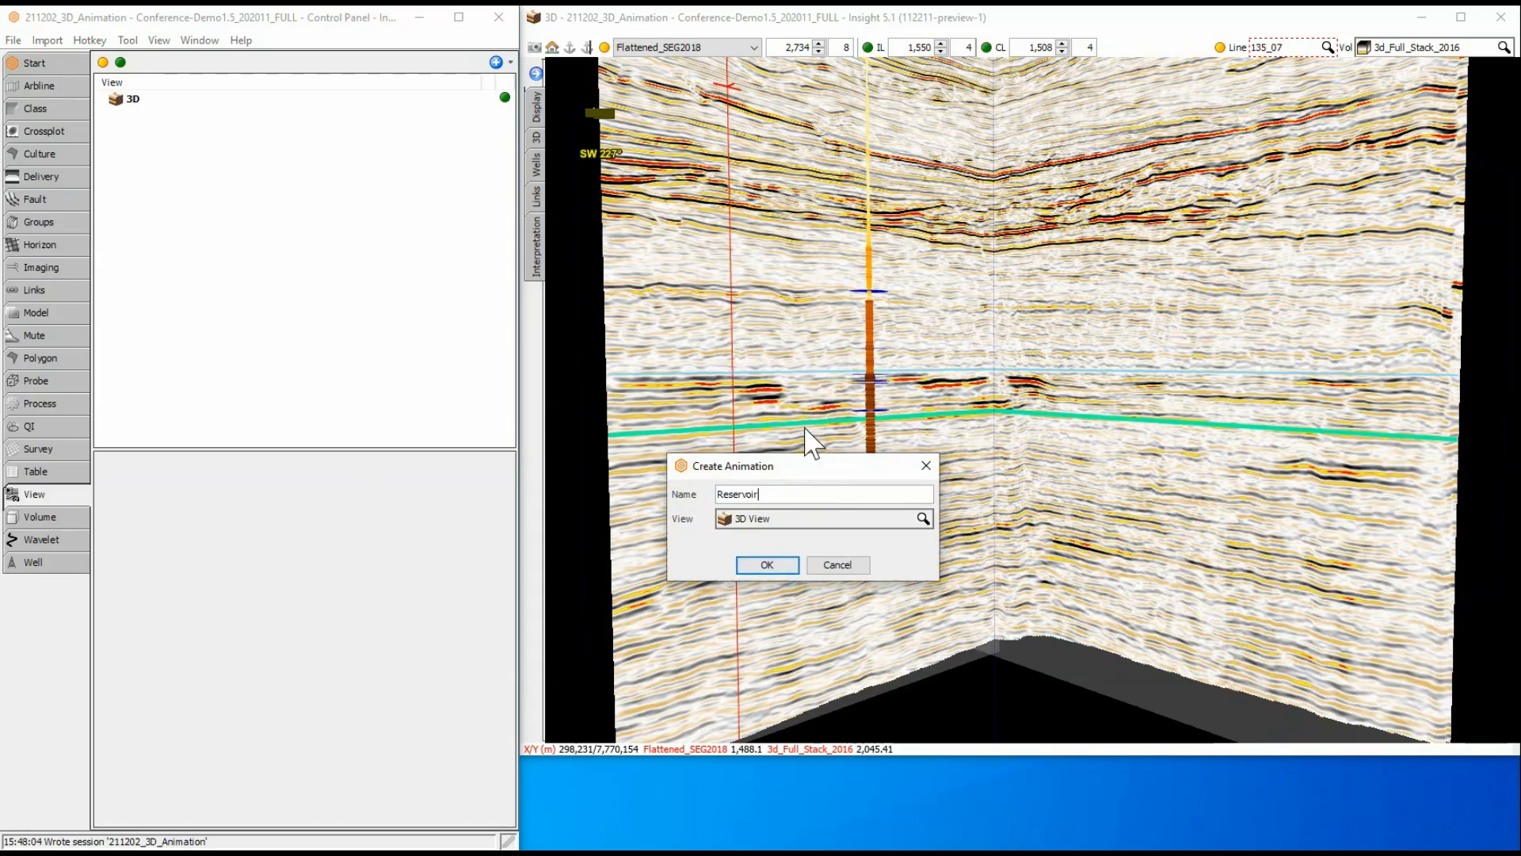
{"action": "left_click", "coordinate": [788, 563]}
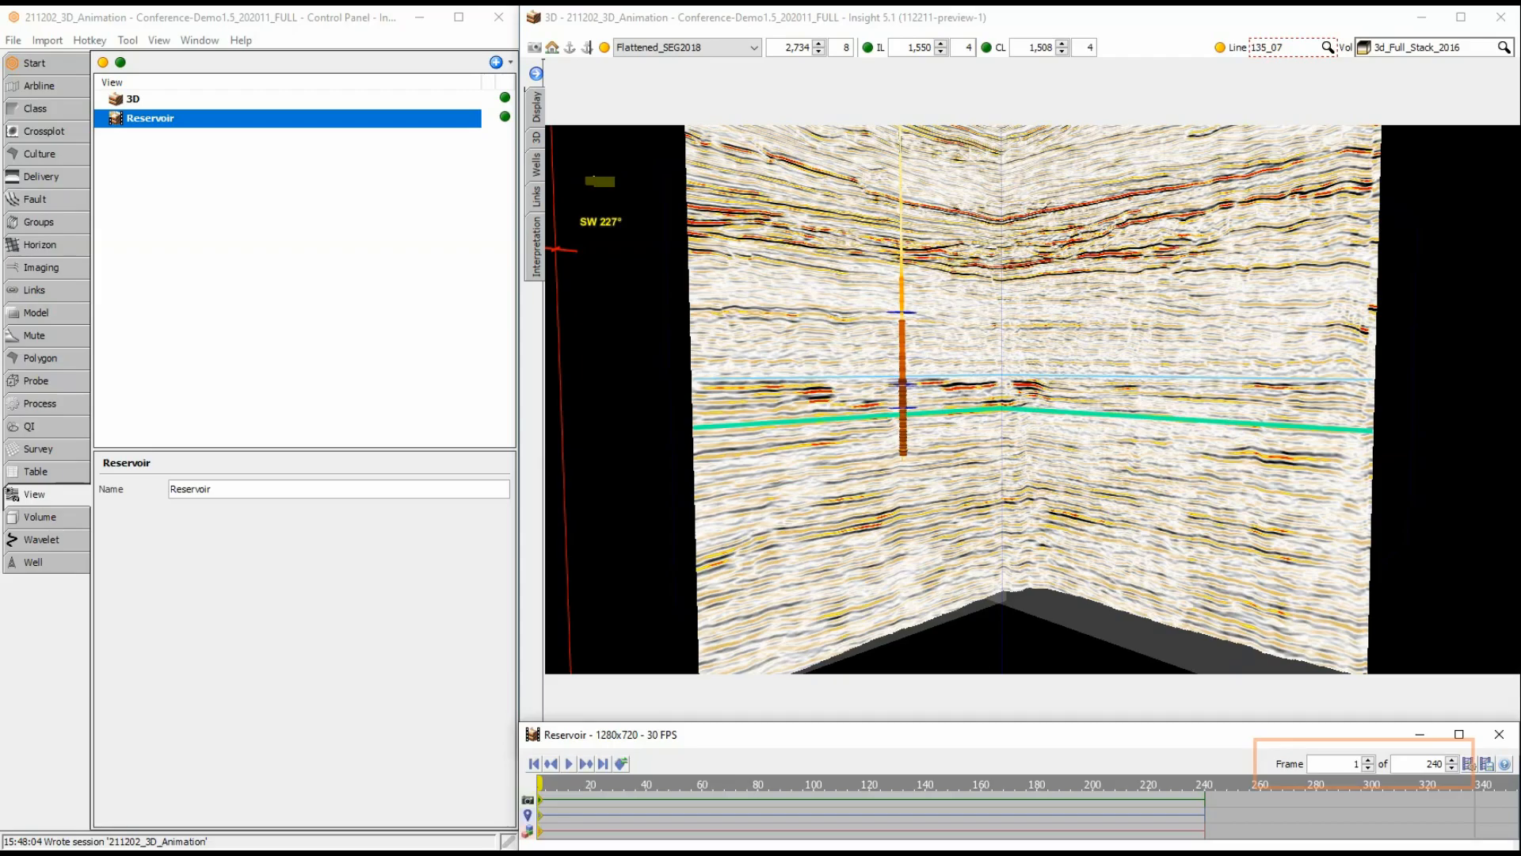
Try the Custom aspect ratio in the Reservoir animation settings, restore 16:9 (widescreen) and accept the settings.
{"action": "left_click", "coordinate": [1468, 763]}
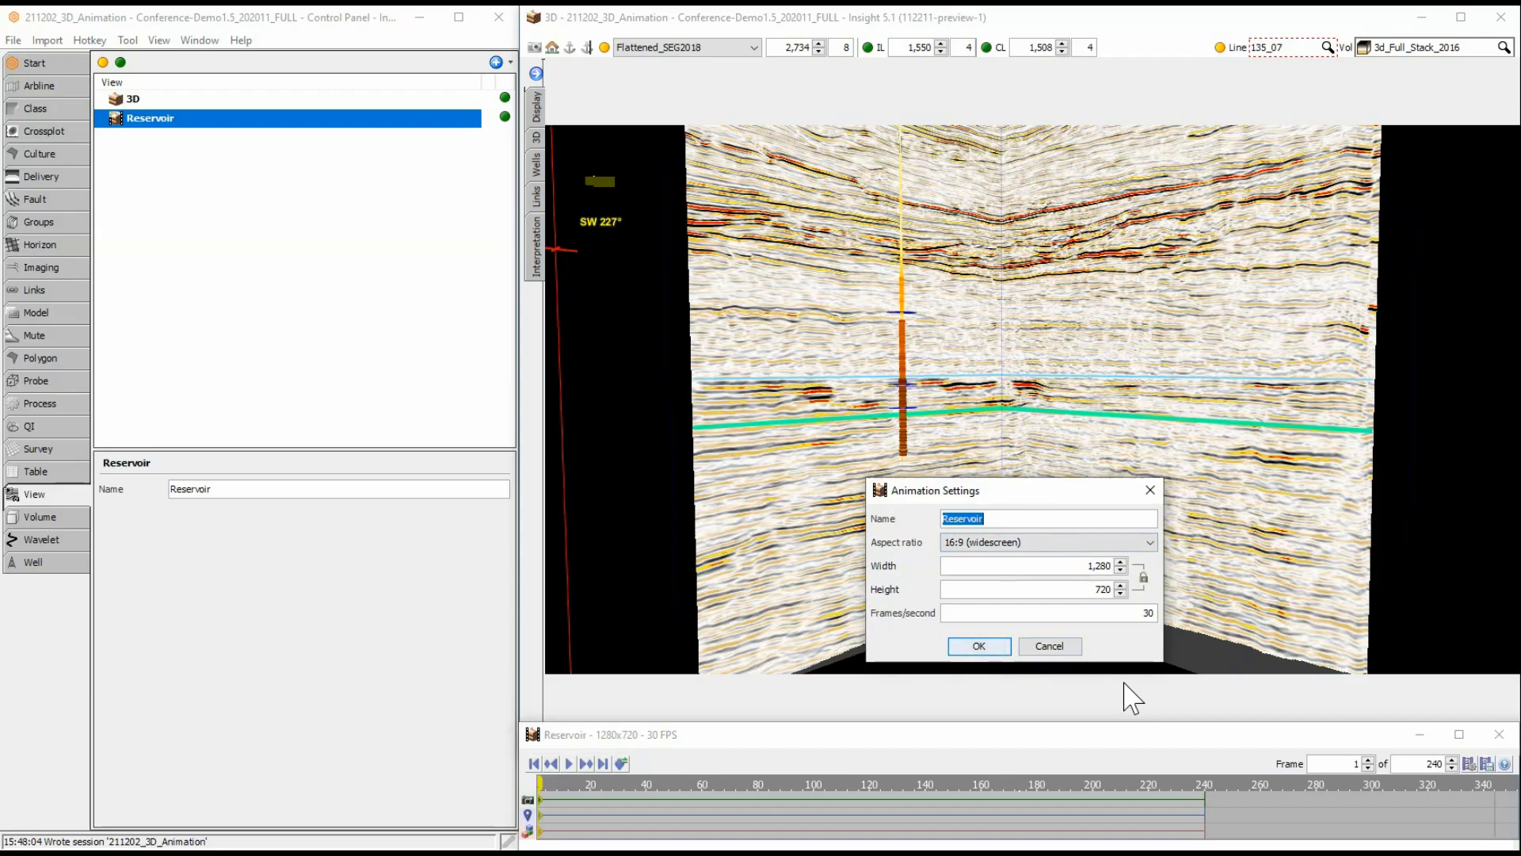
{"action": "left_click", "coordinate": [1145, 547]}
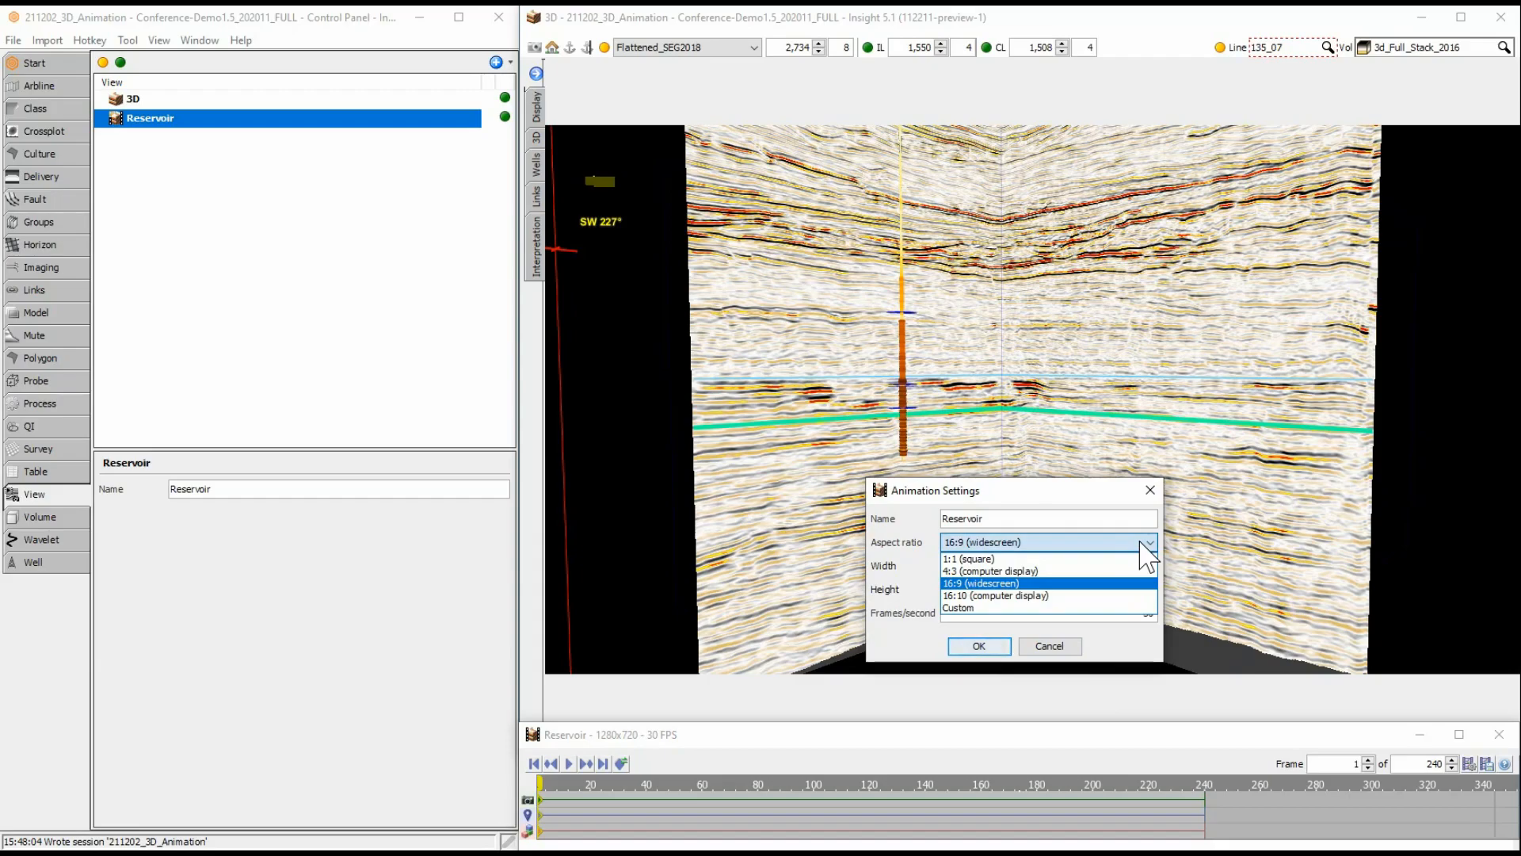
{"action": "left_click", "coordinate": [1107, 608]}
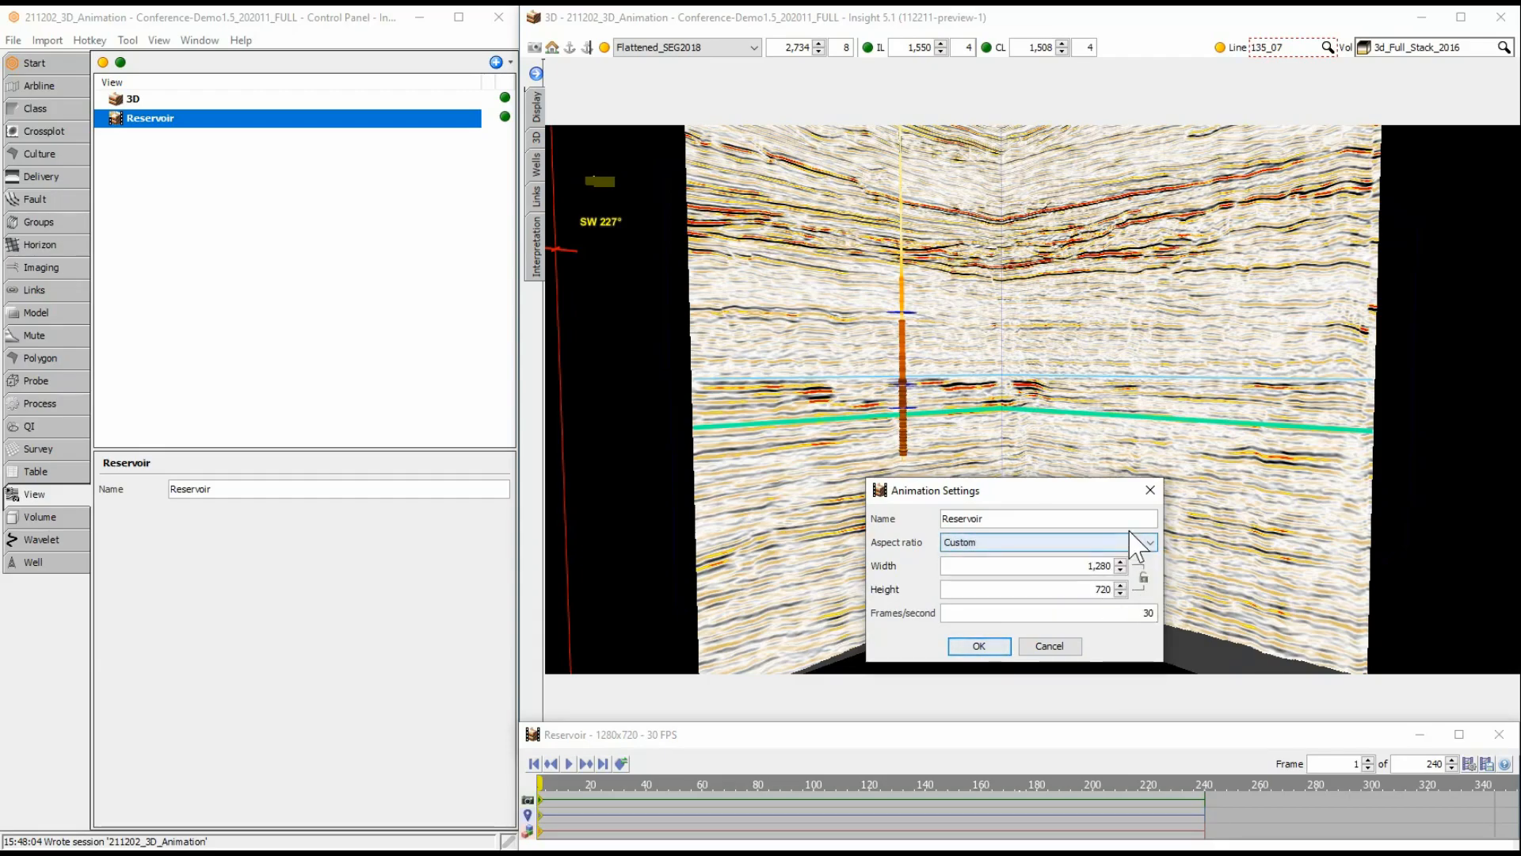
{"action": "left_click", "coordinate": [1138, 543]}
{"action": "left_click", "coordinate": [1109, 593]}
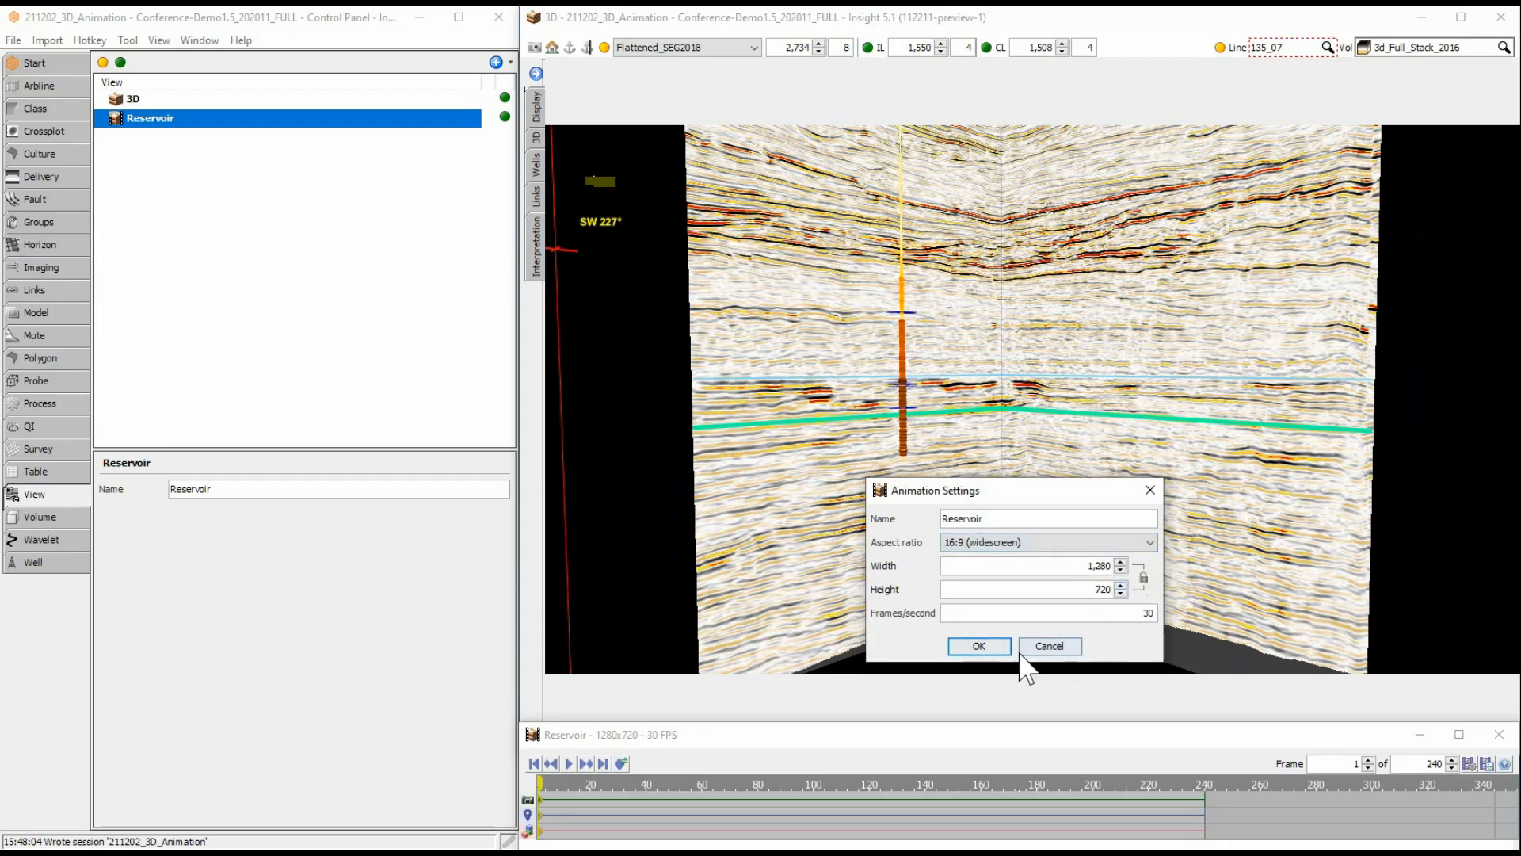
{"action": "left_click", "coordinate": [979, 645]}
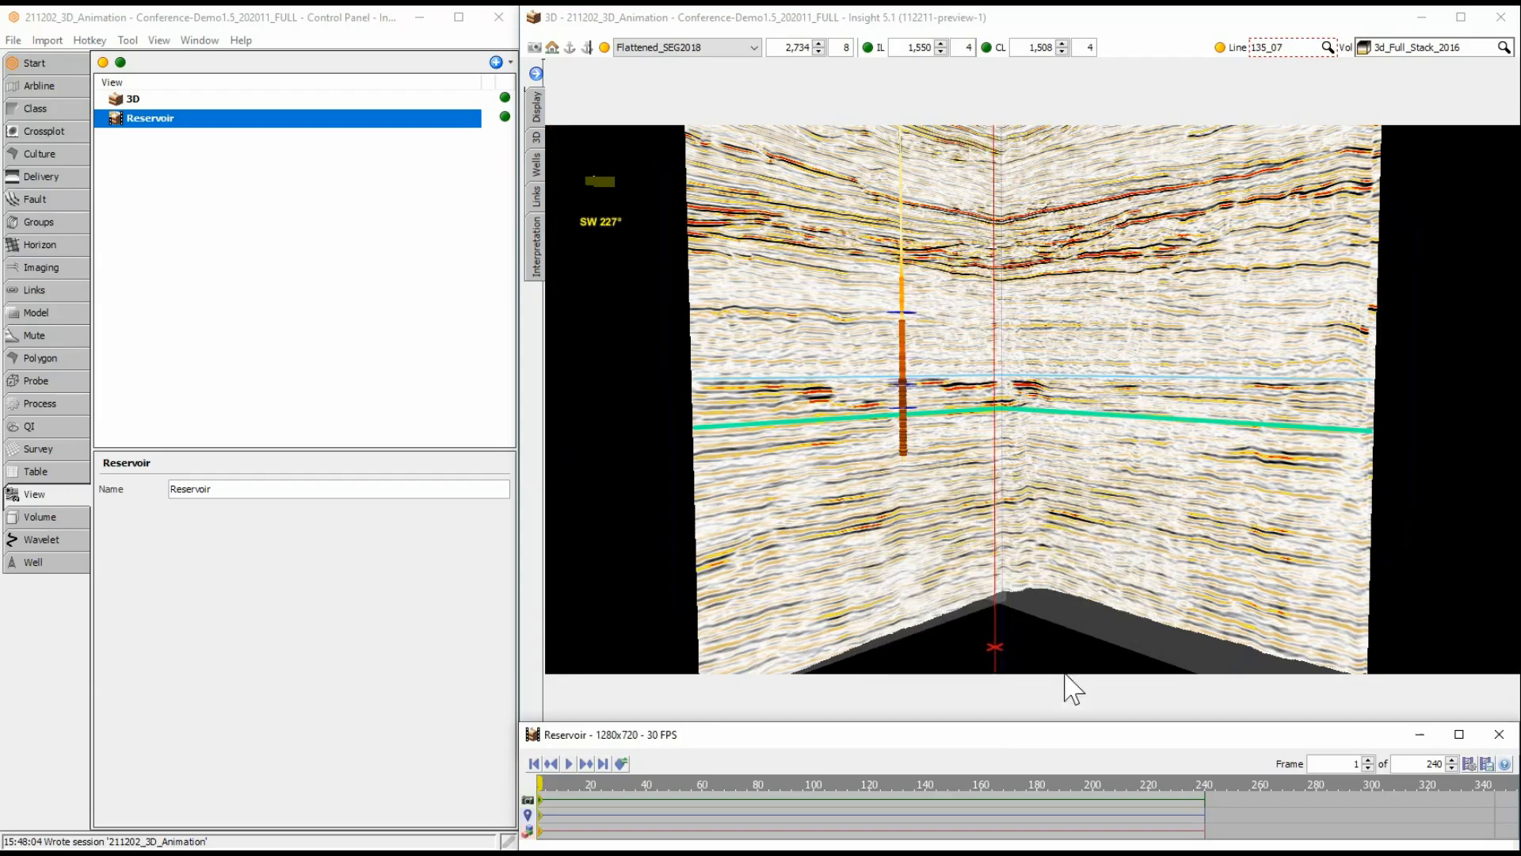
Read through the Animation Timeline Editor help, enlarging its window for easier reading, and close it.
{"action": "left_click", "coordinate": [1505, 763]}
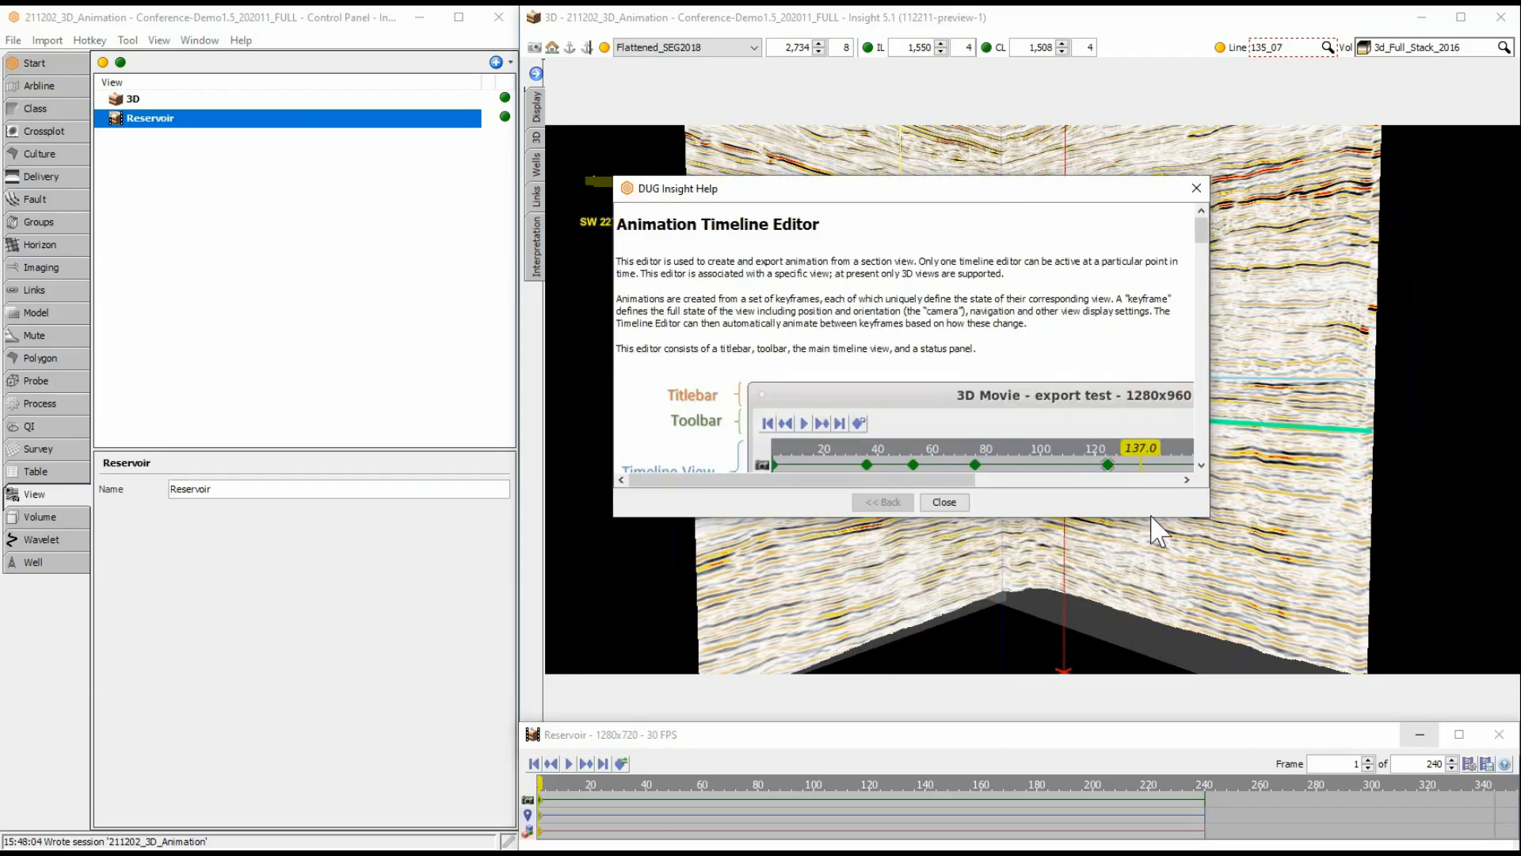
{"action": "left_click_drag", "start_coordinate": [1195, 513], "coordinate": [1408, 727]}
{"action": "scroll", "coordinate": [1134, 475], "scroll_direction": "down", "scroll_amount": 10}
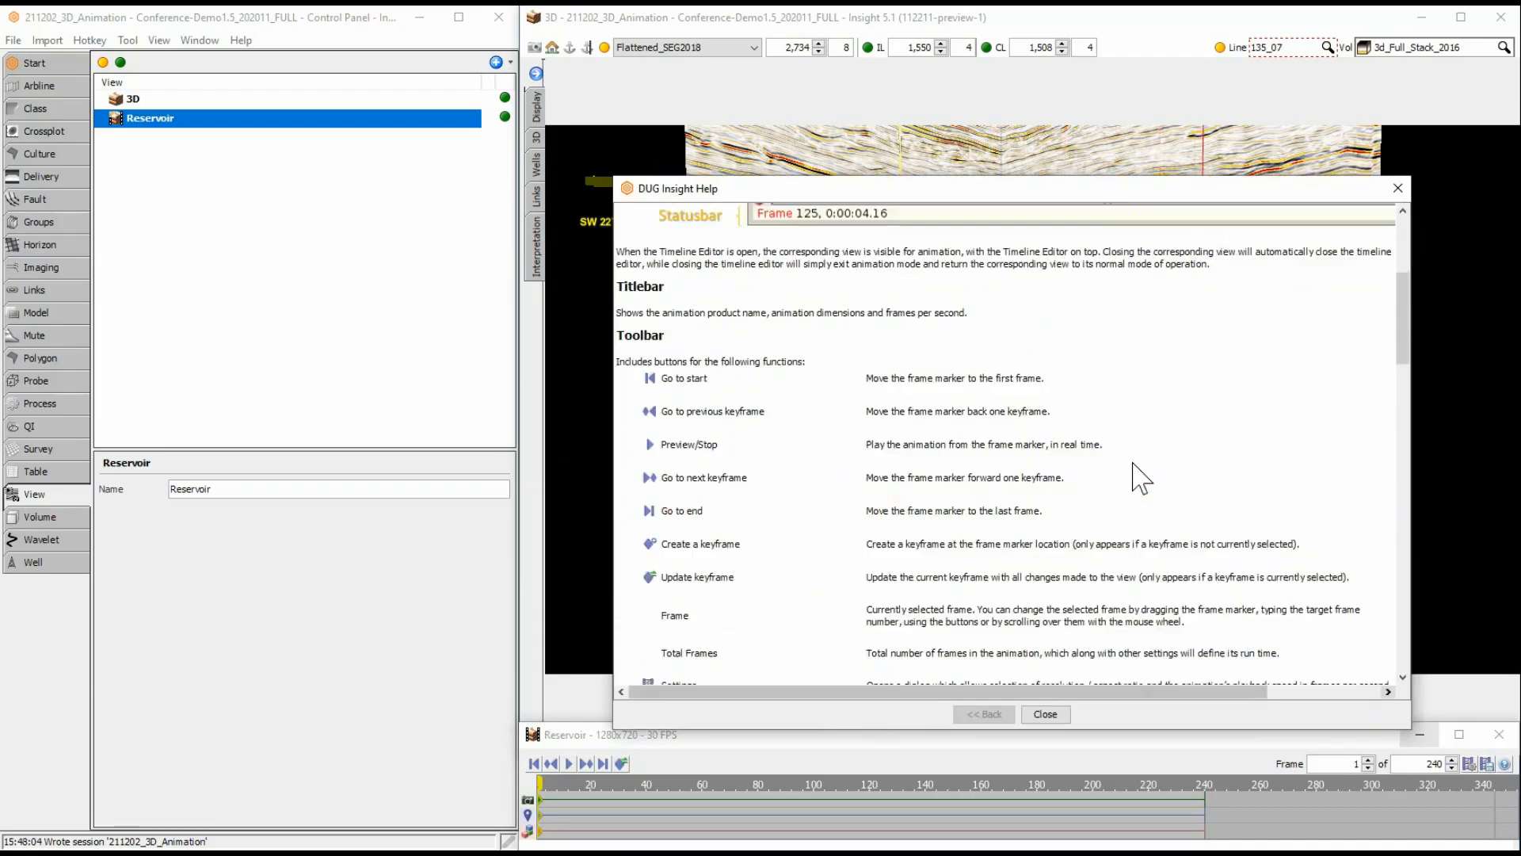
{"action": "scroll", "coordinate": [1133, 476], "scroll_direction": "up", "scroll_amount": 5}
{"action": "scroll", "coordinate": [1136, 475], "scroll_direction": "up", "scroll_amount": 5}
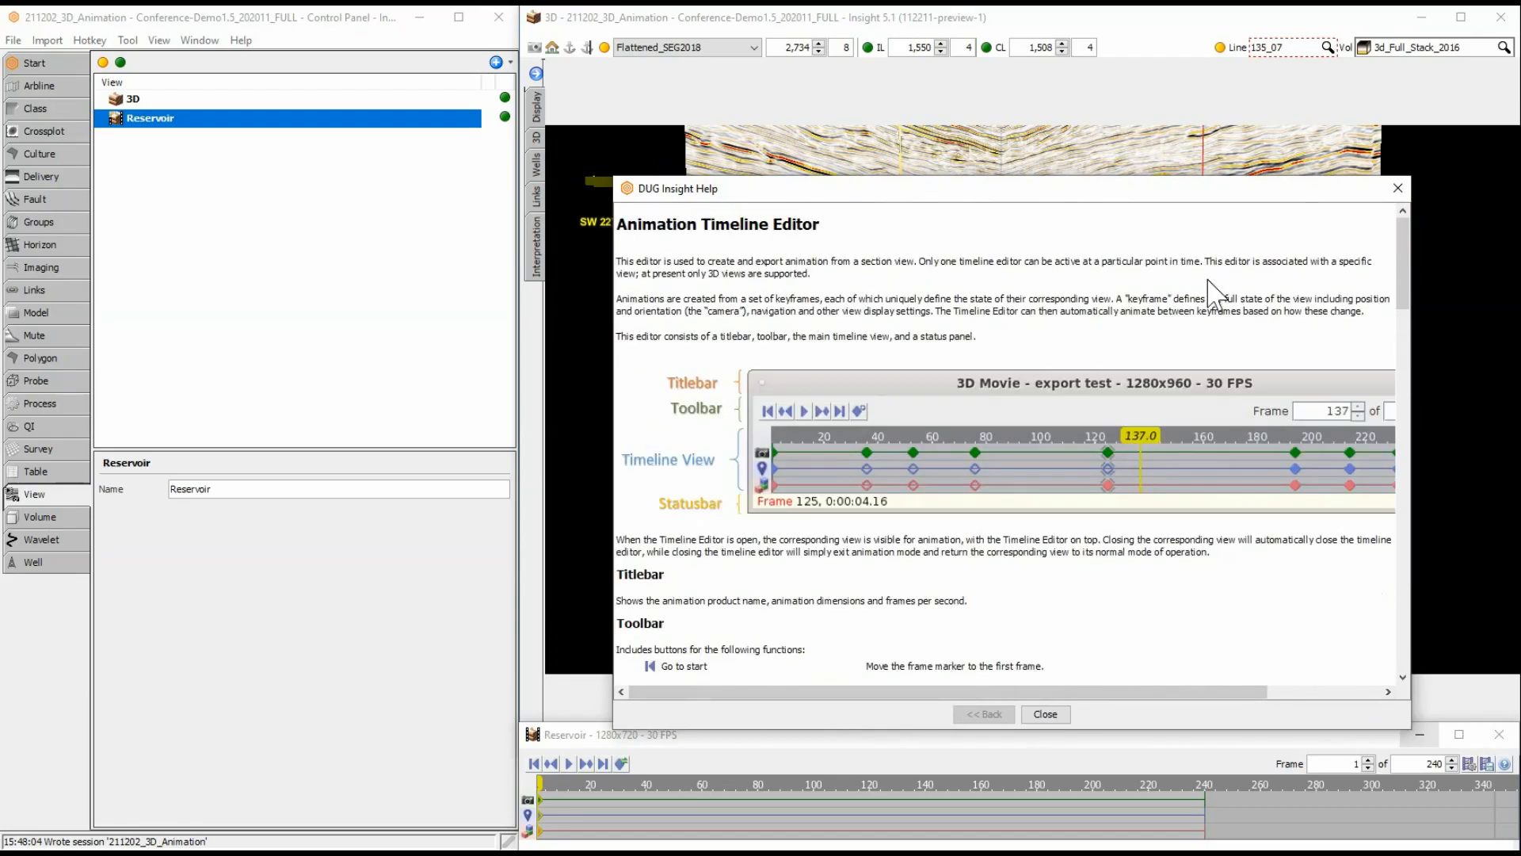
{"action": "left_click", "coordinate": [1398, 190]}
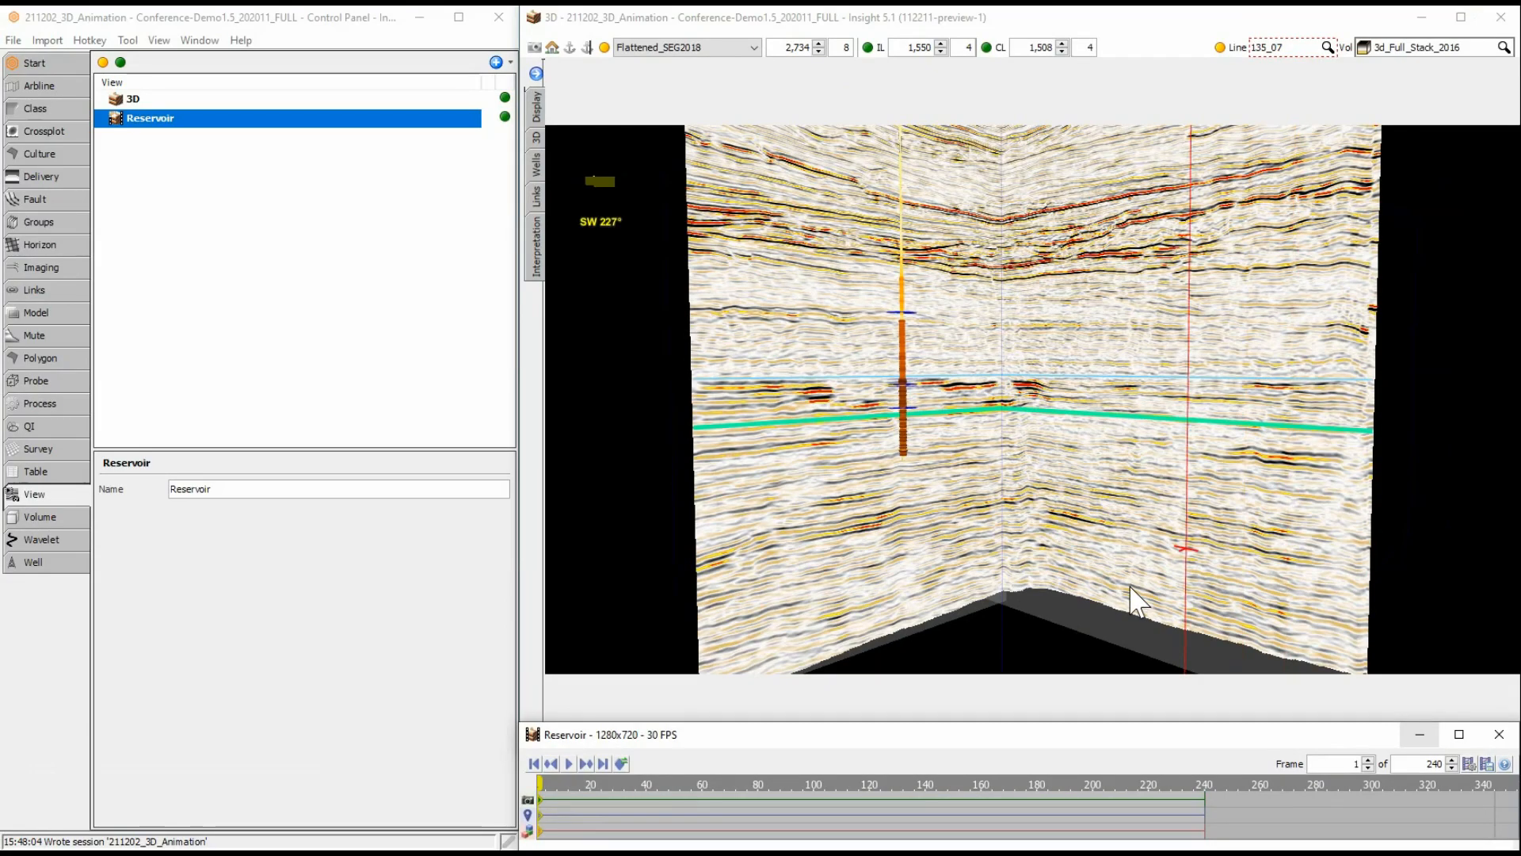
Create a keyframe at frame 40 of the Reservoir animation with the crossline (CL) set to 1996.
{"action": "left_click", "coordinate": [647, 806]}
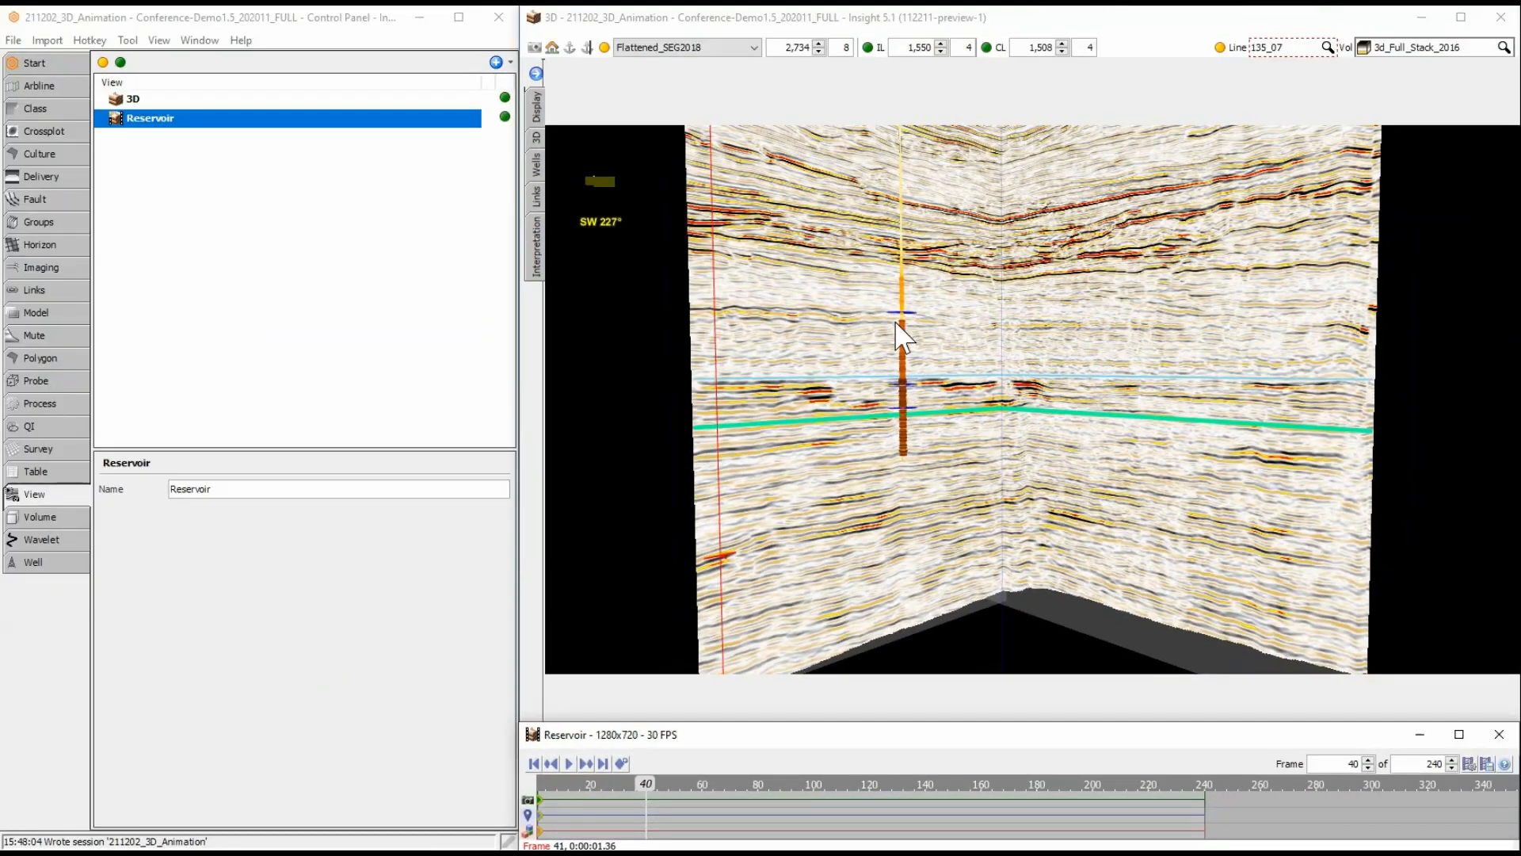
{"action": "left_click", "coordinate": [1060, 45]}
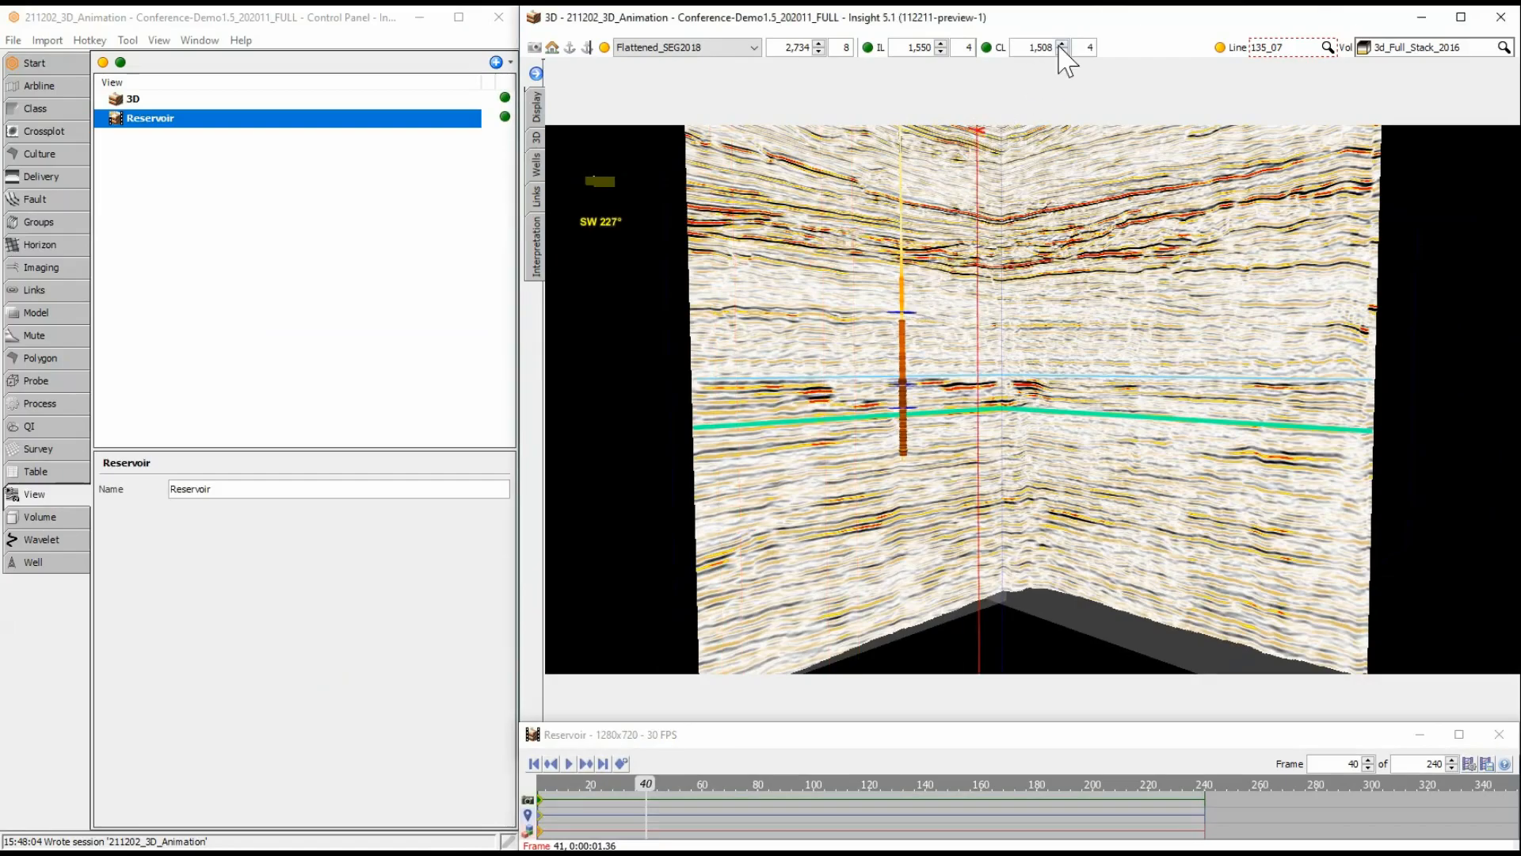
{"action": "key", "text": "Delete"}
{"action": "key", "text": "Delete"}
{"action": "key", "text": "Delete"}
{"action": "key", "text": "Delete"}
{"action": "key", "text": "Delete"}
{"action": "type", "text": "1996"}
{"action": "key", "text": "Return"}
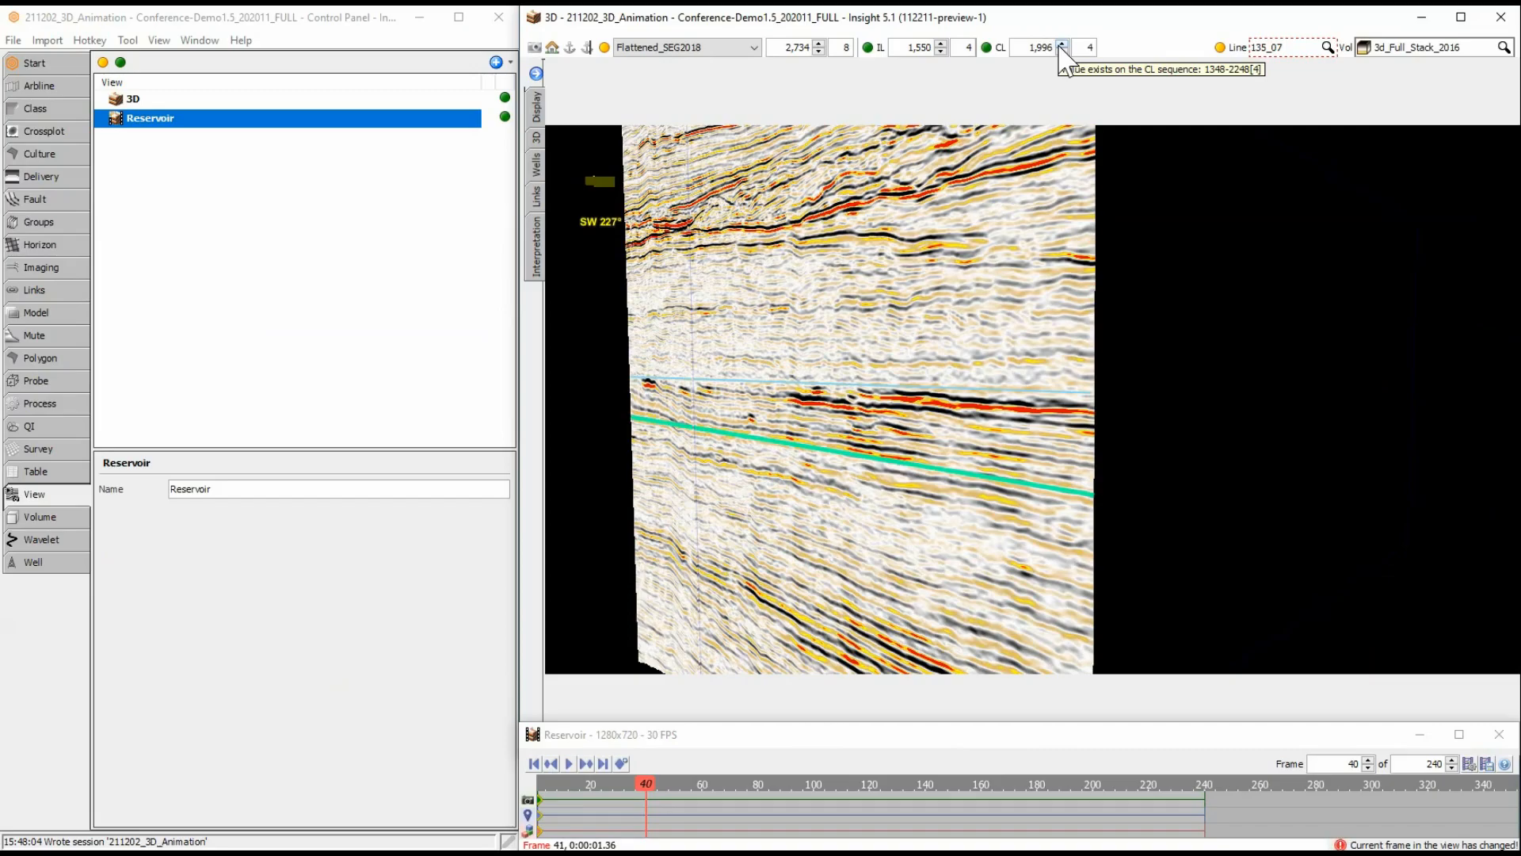
{"action": "right_click", "coordinate": [646, 800]}
{"action": "left_click", "coordinate": [656, 810]}
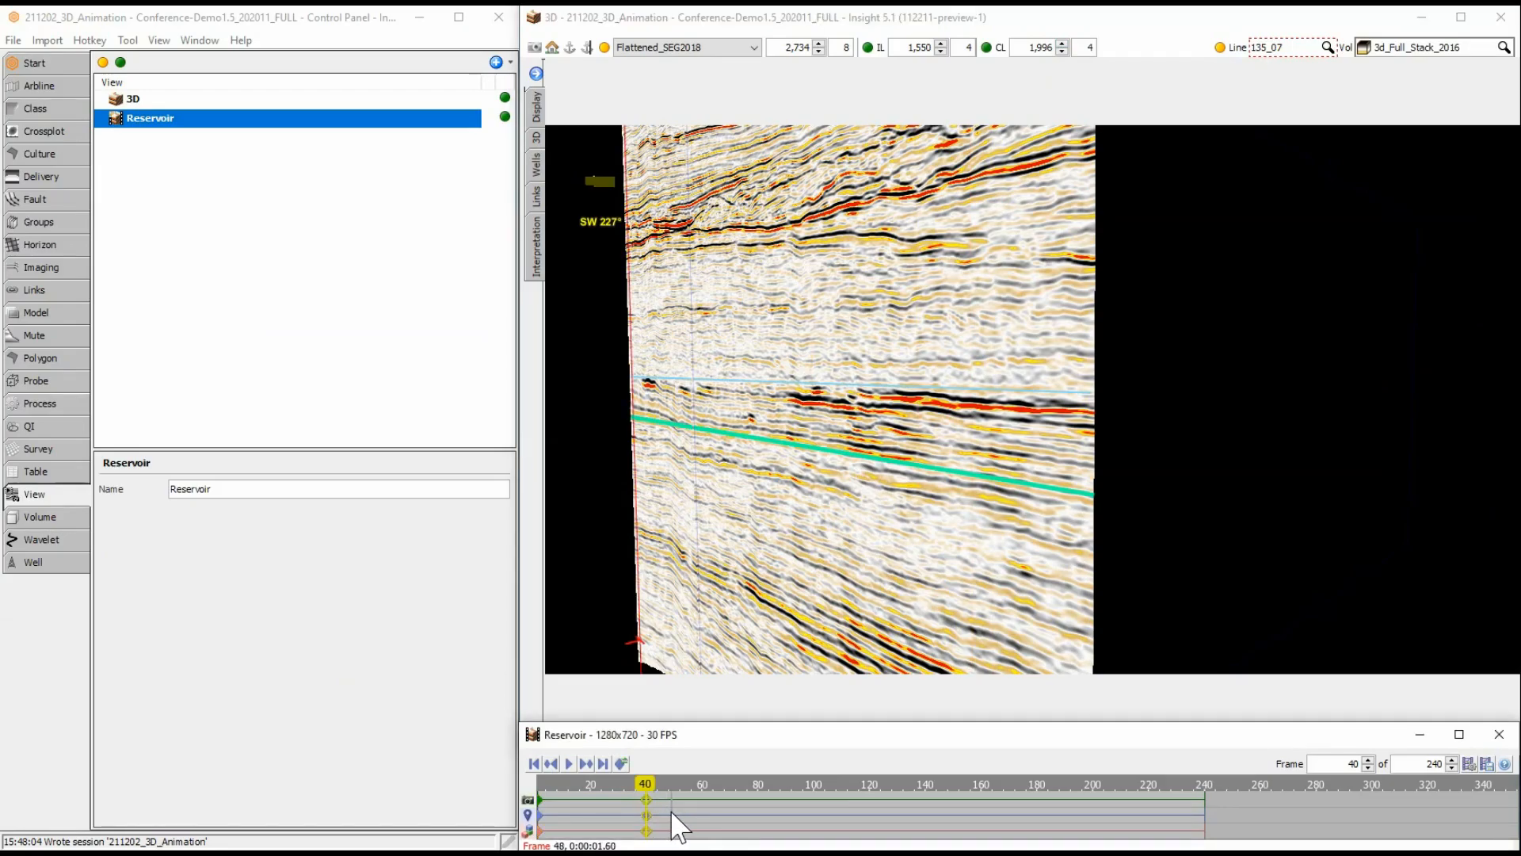
Preview the animation from frame 1 and stop playback just before the frame 40 keyframe.
{"action": "left_click", "coordinate": [540, 792]}
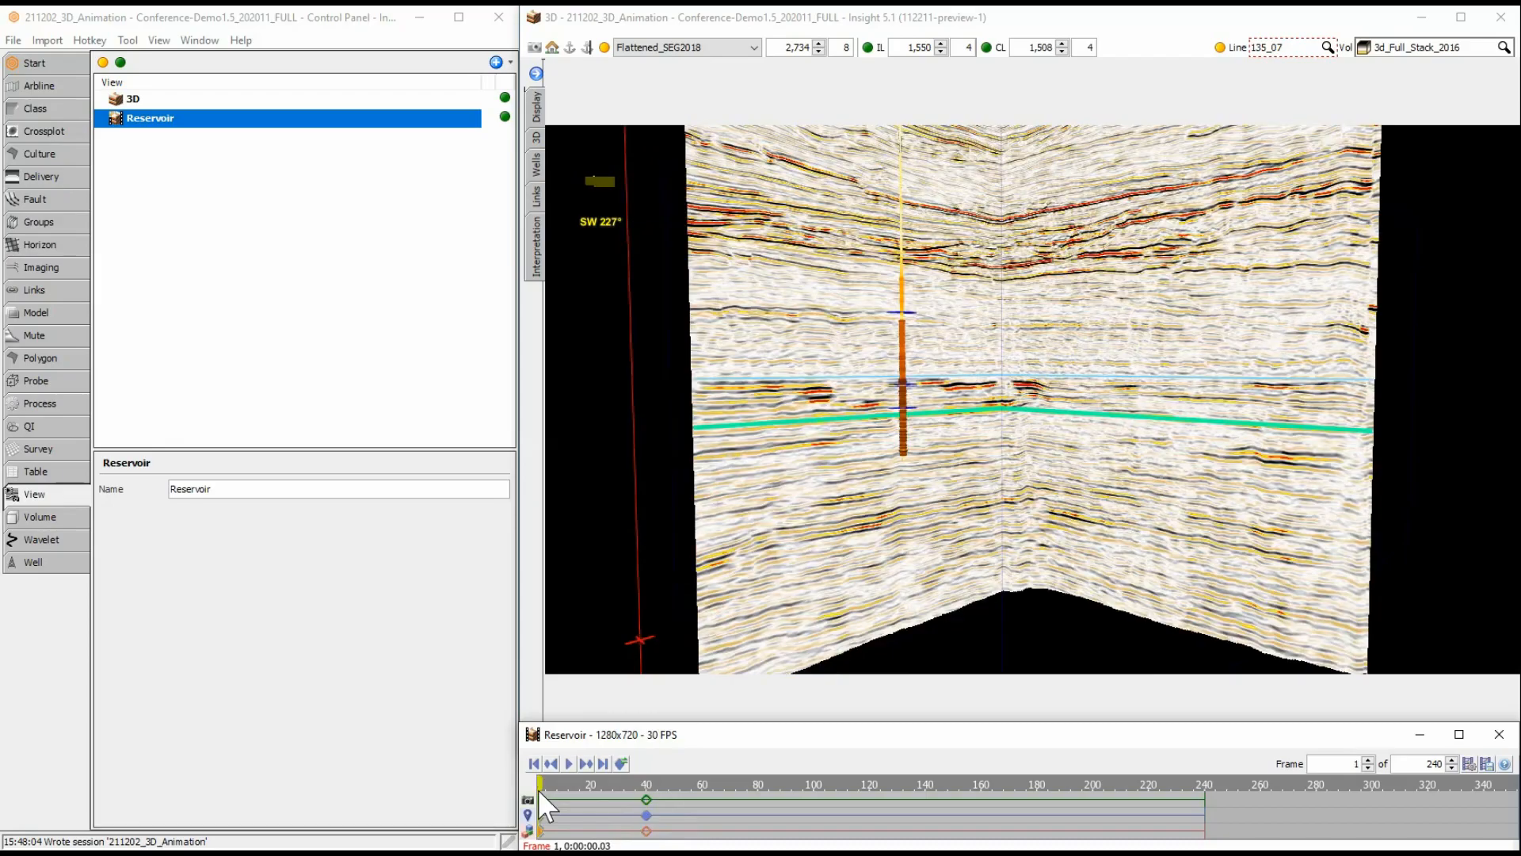
{"action": "left_click", "coordinate": [569, 763]}
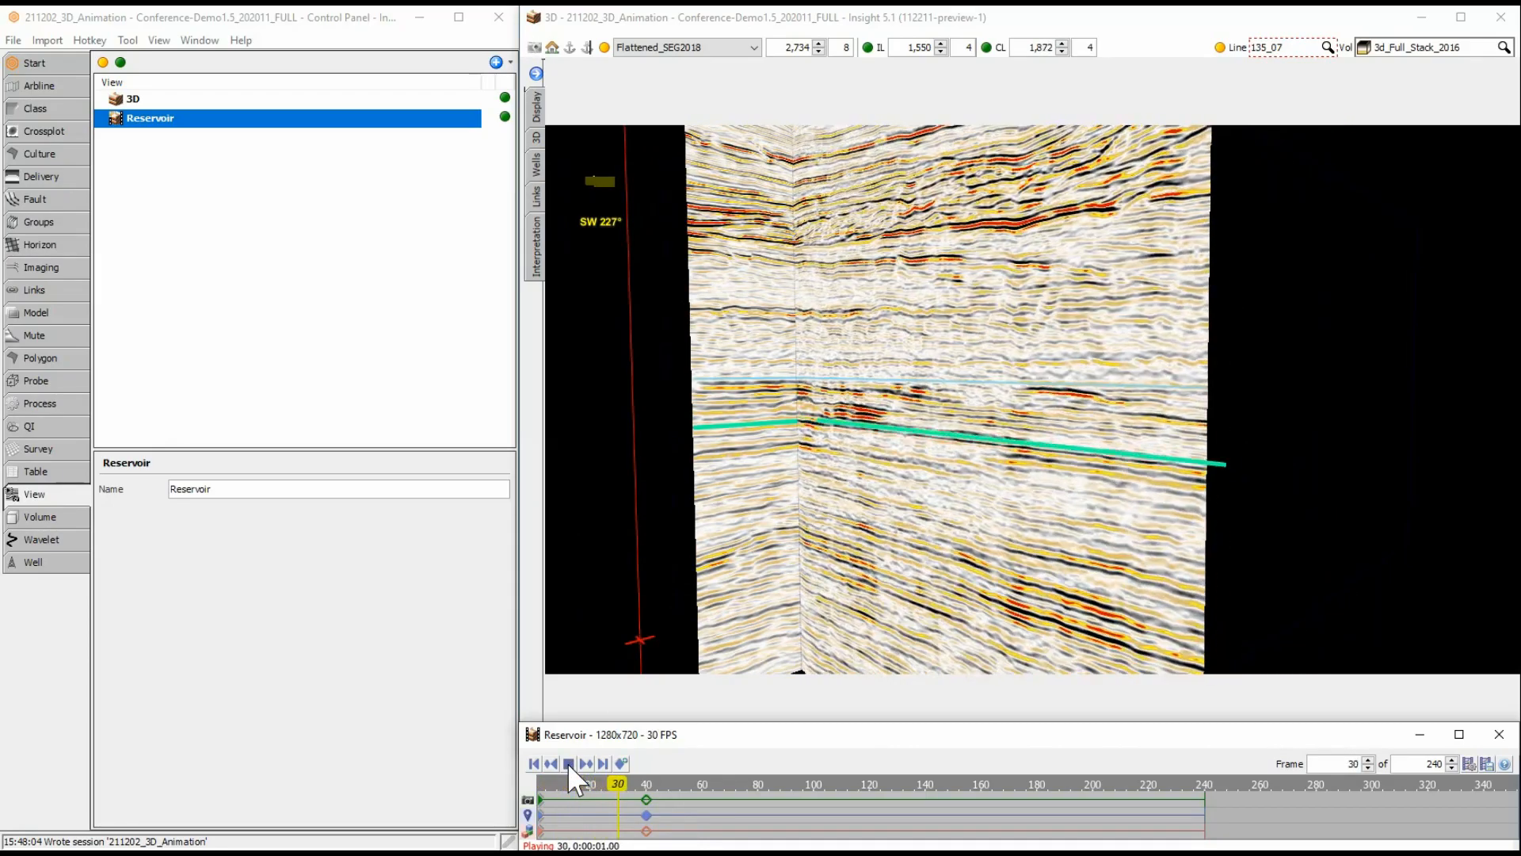
{"action": "left_click", "coordinate": [567, 762]}
{"action": "left_click", "coordinate": [632, 830]}
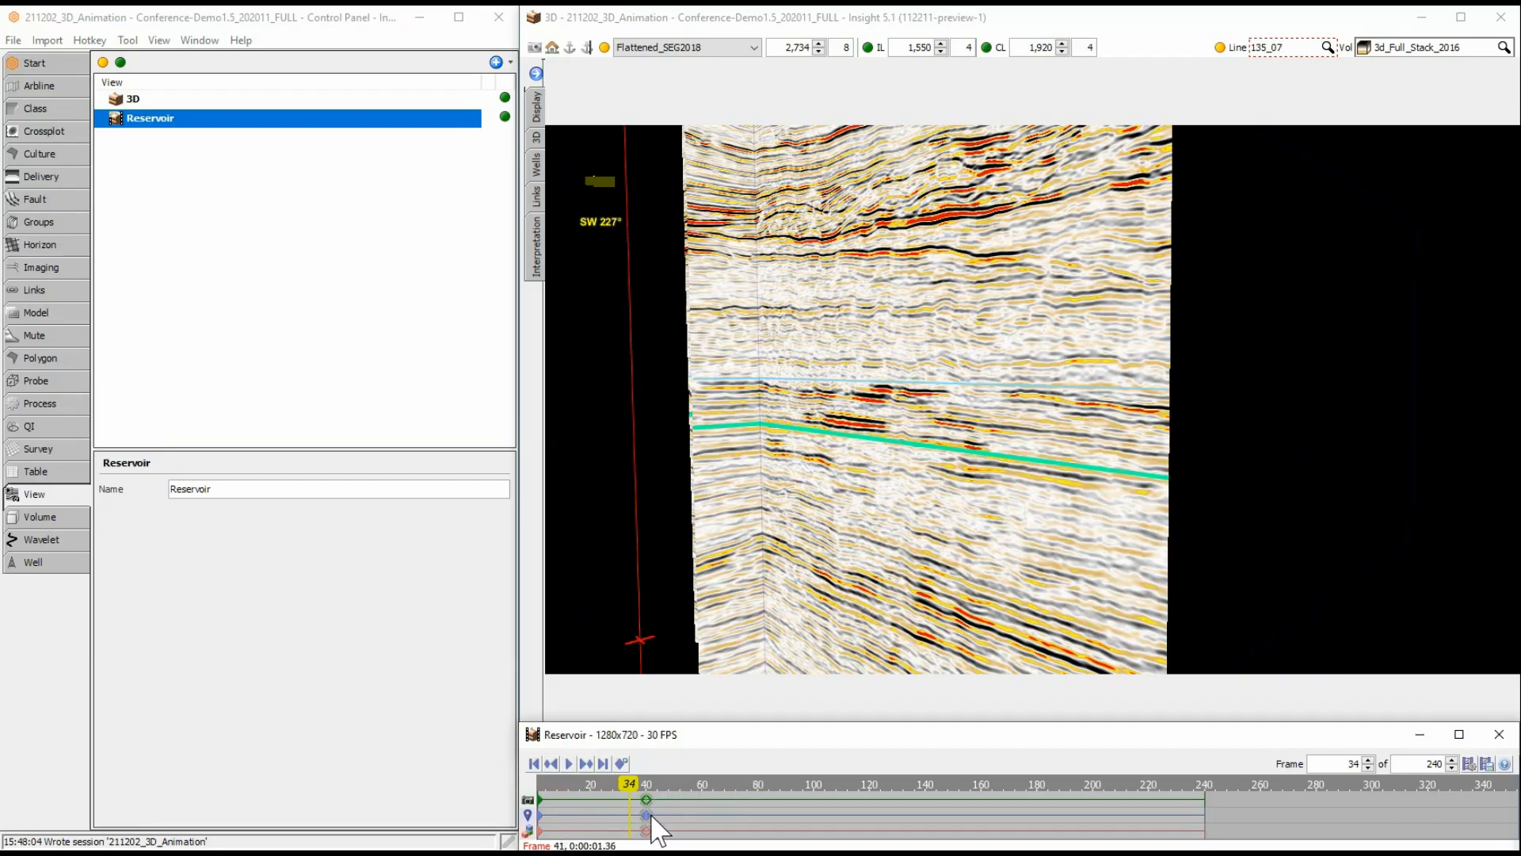
Examine the frame 40 keyframe's properties, comparing the Full snapshot with the Difference from frame 1 snapshot.
{"action": "right_click", "coordinate": [647, 817]}
{"action": "left_click", "coordinate": [658, 825]}
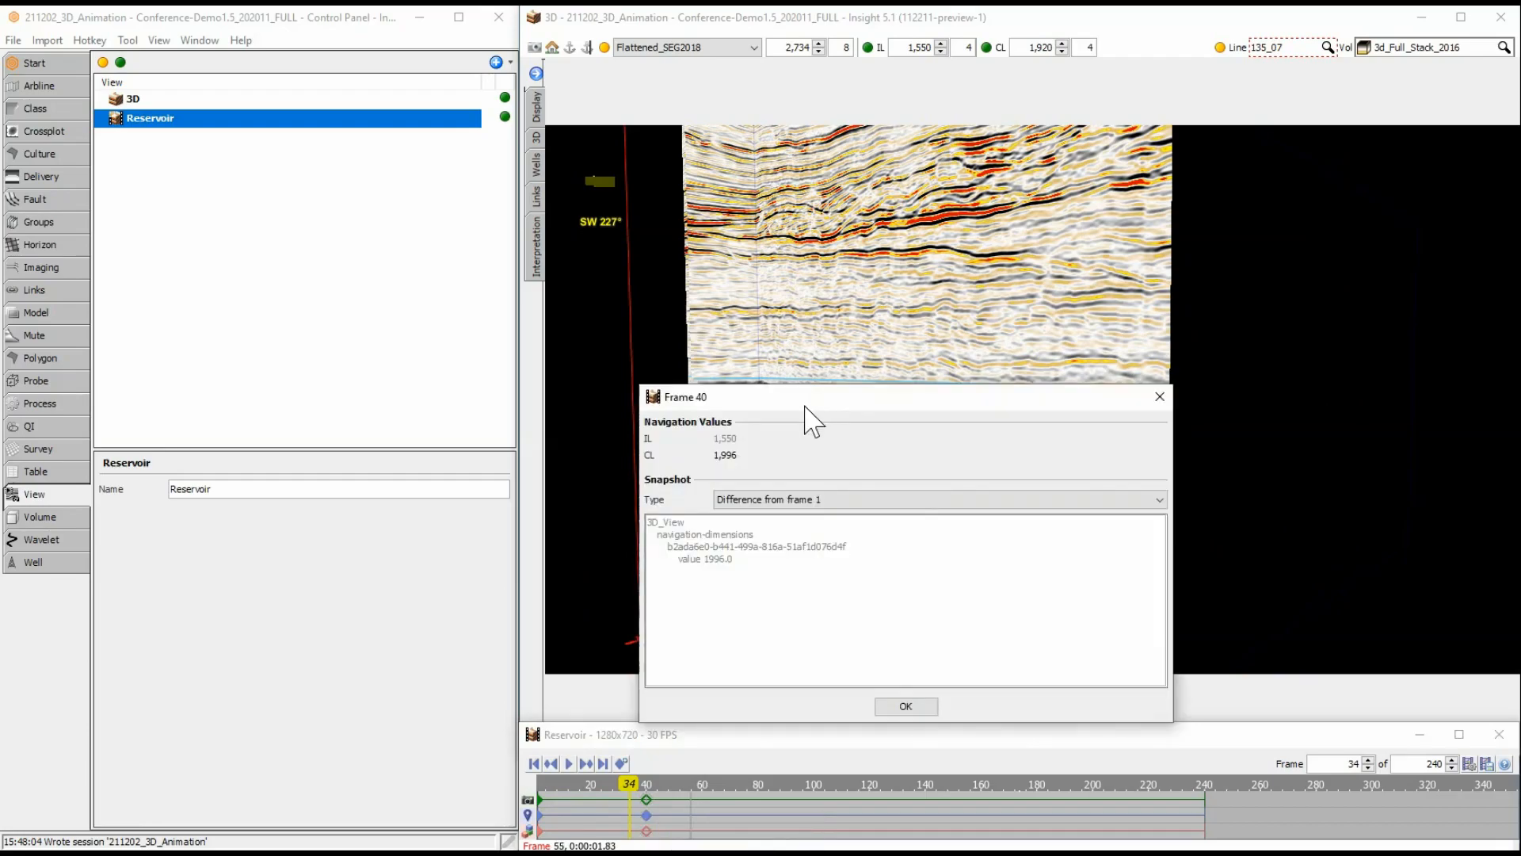
{"action": "left_click", "coordinate": [874, 501]}
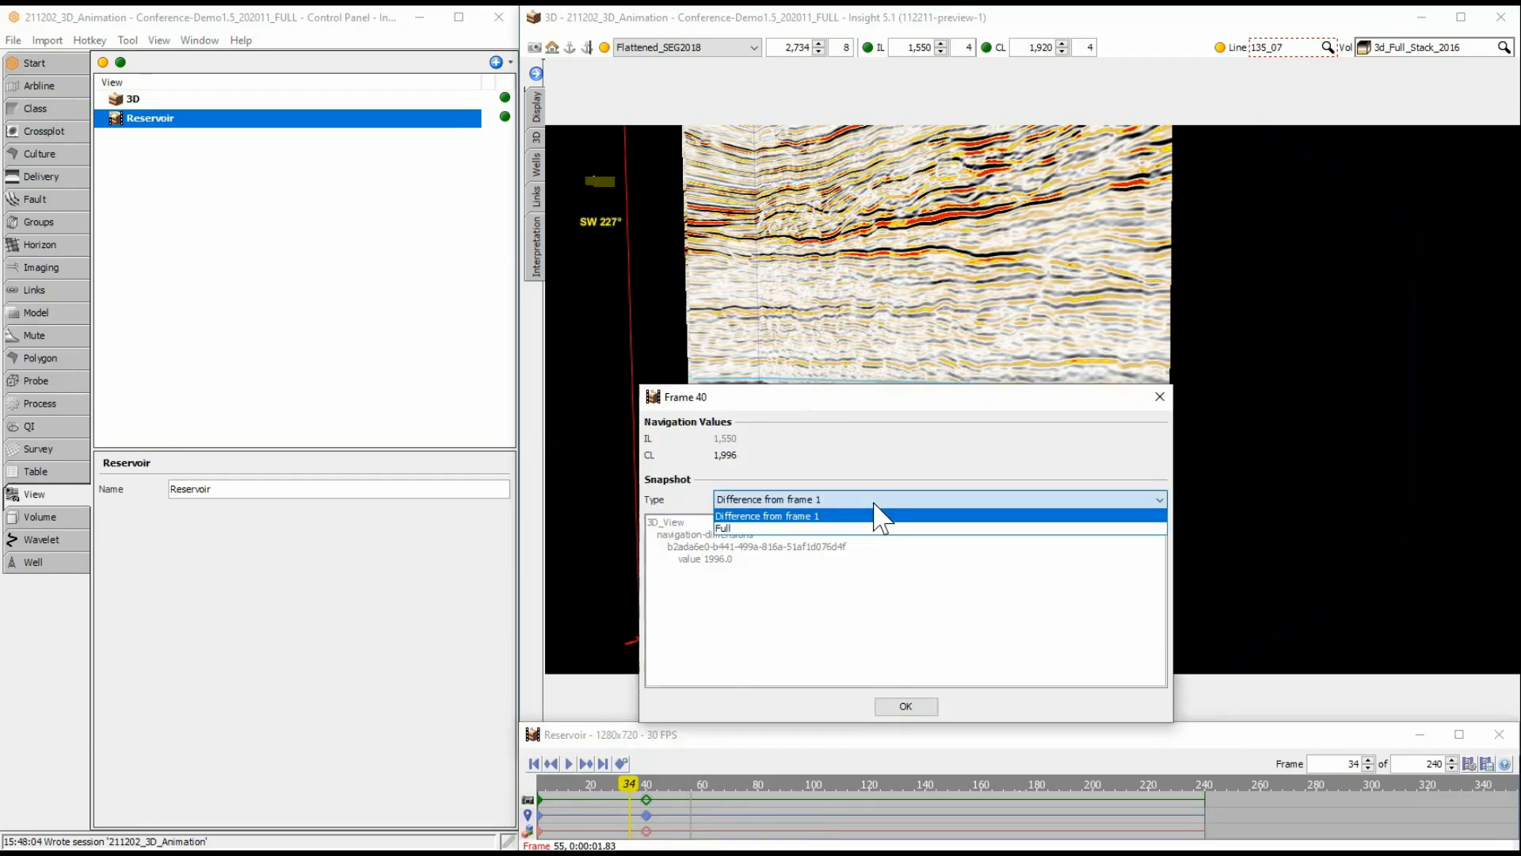
{"action": "left_click", "coordinate": [876, 528]}
{"action": "scroll", "coordinate": [895, 596], "scroll_direction": "up", "scroll_amount": 10}
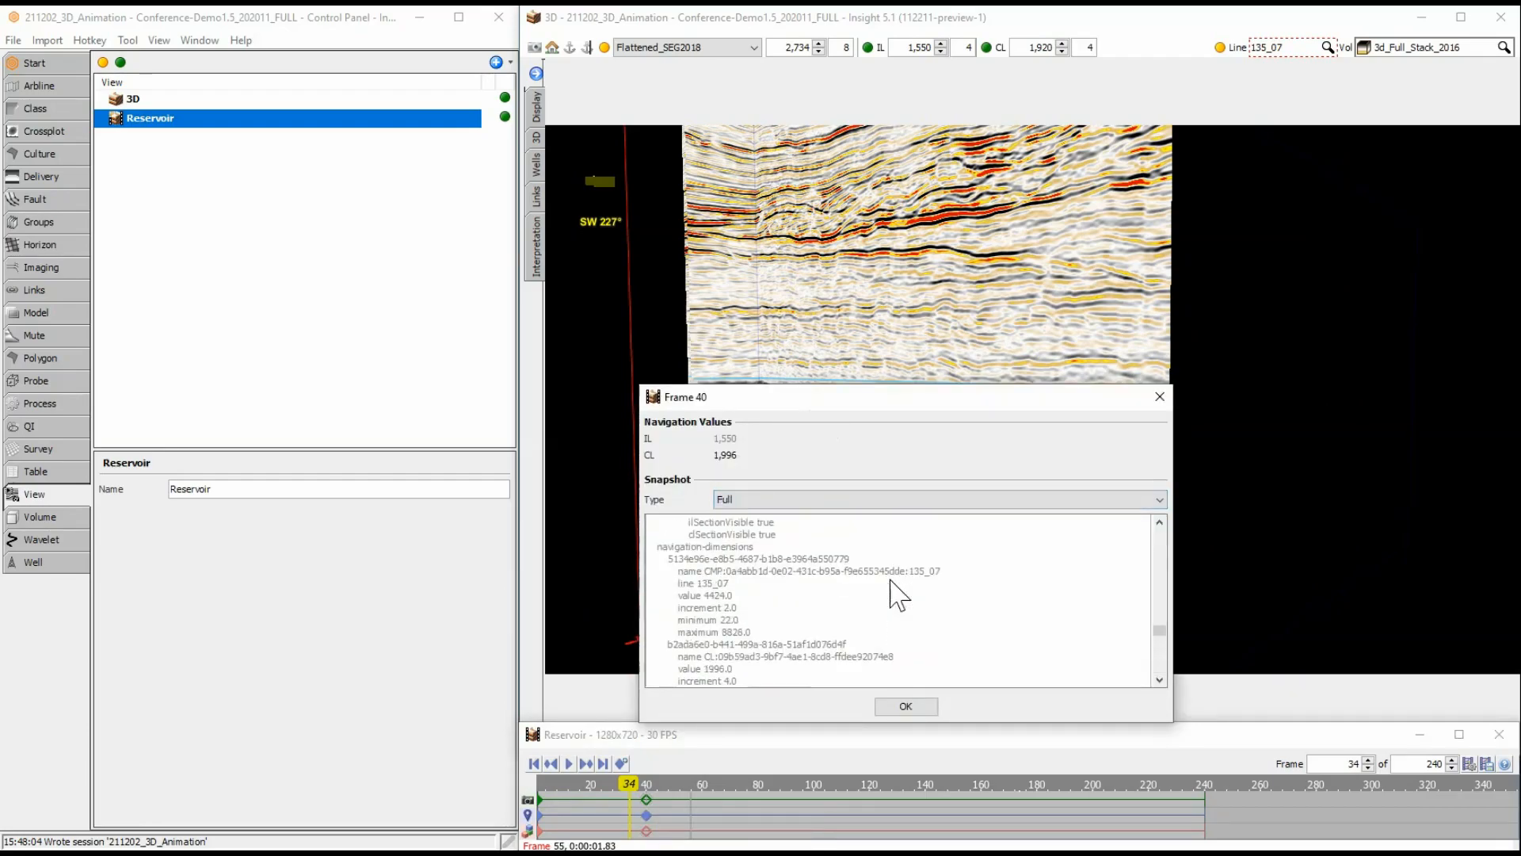
{"action": "left_click", "coordinate": [784, 500]}
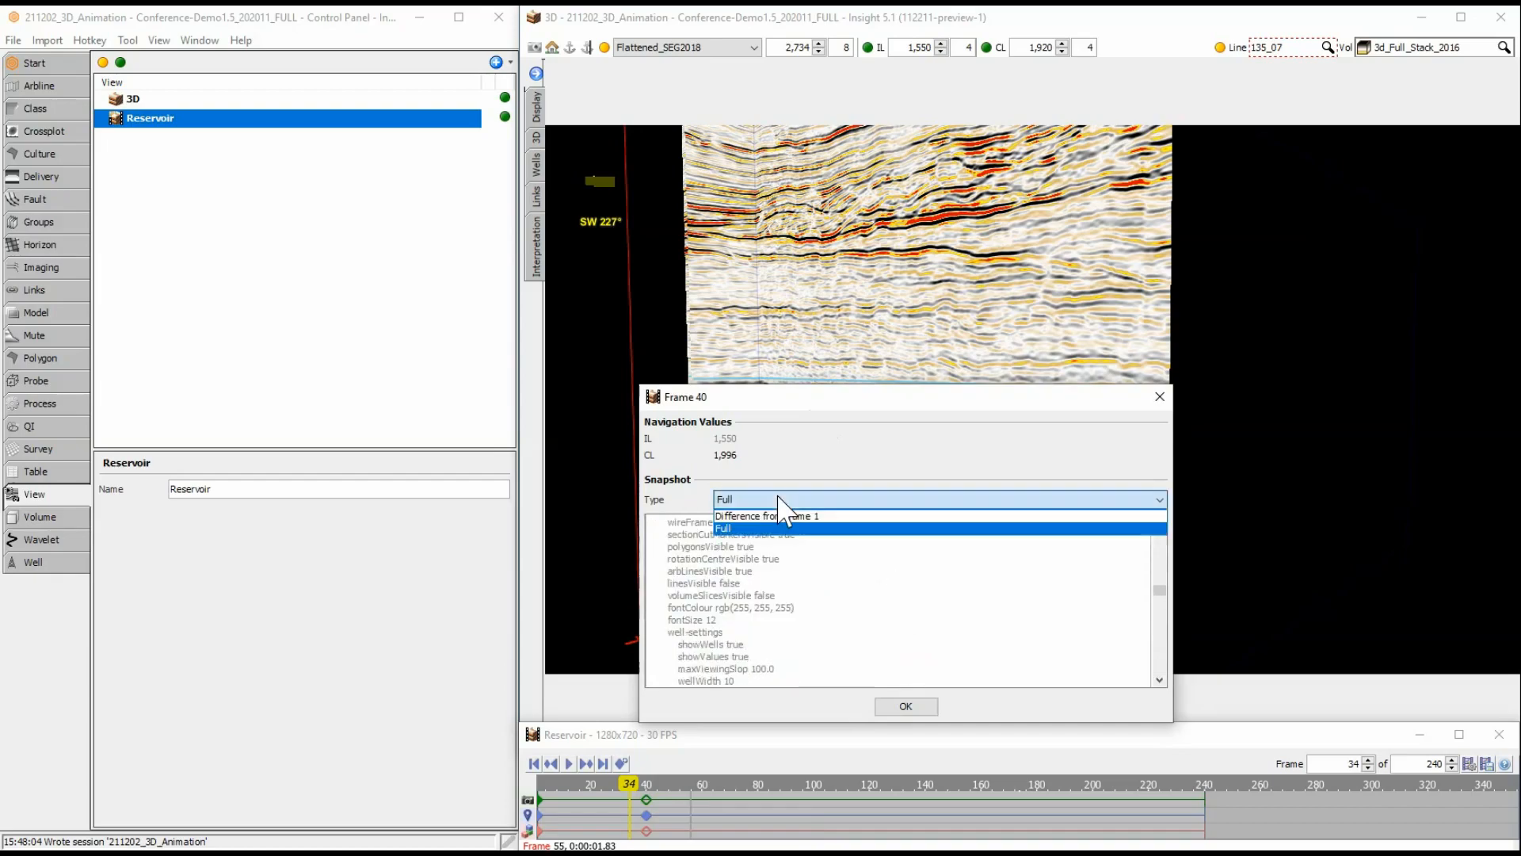
{"action": "left_click", "coordinate": [777, 520]}
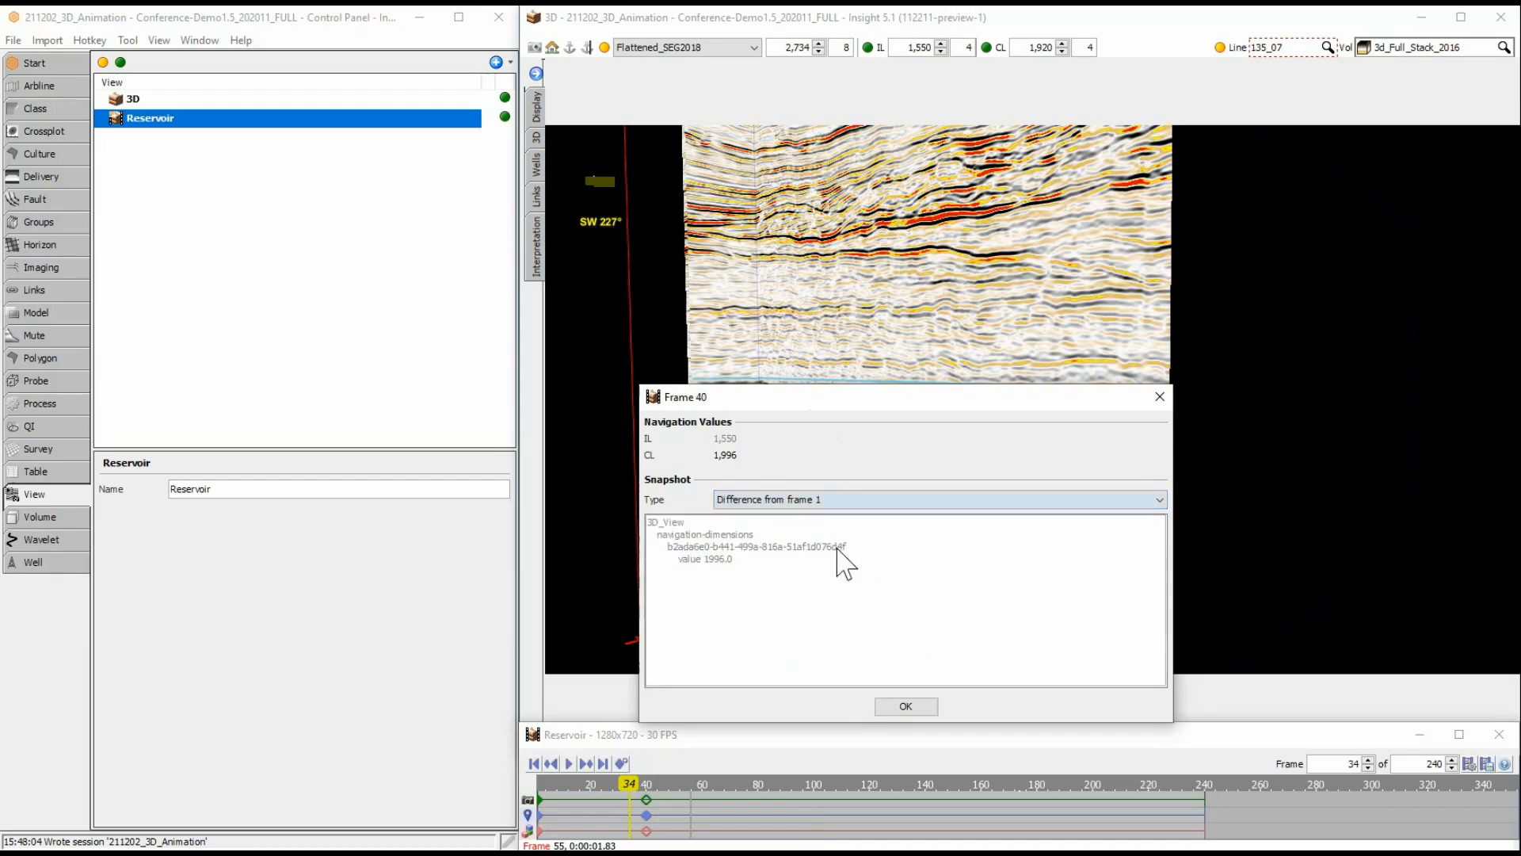
{"action": "left_click", "coordinate": [906, 707]}
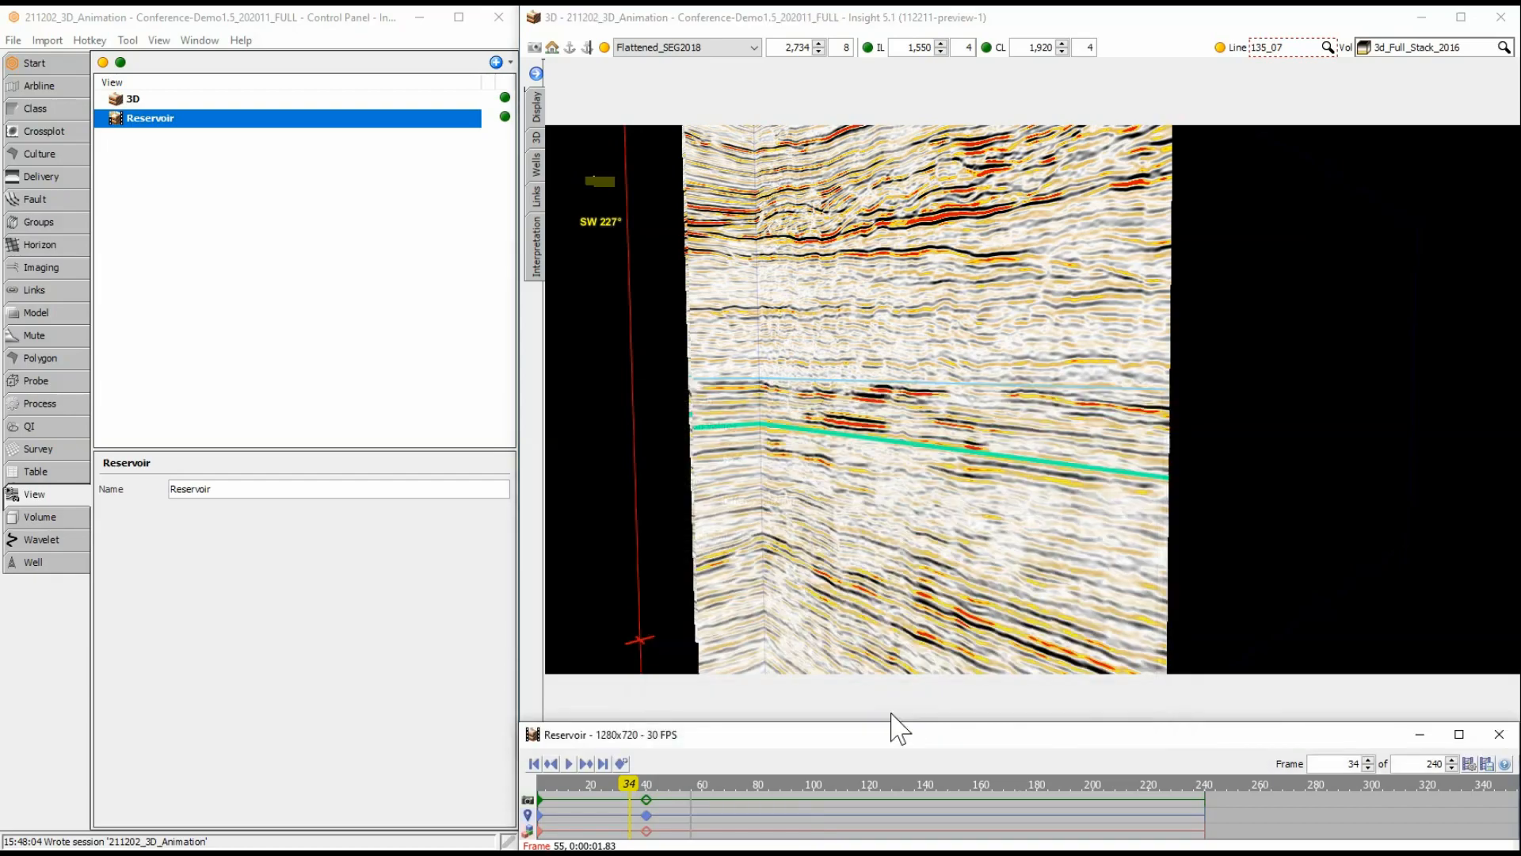
Create a keyframe at frame 80 of the animation with the crossline (CL) set to 1550.
{"action": "left_click", "coordinate": [758, 798]}
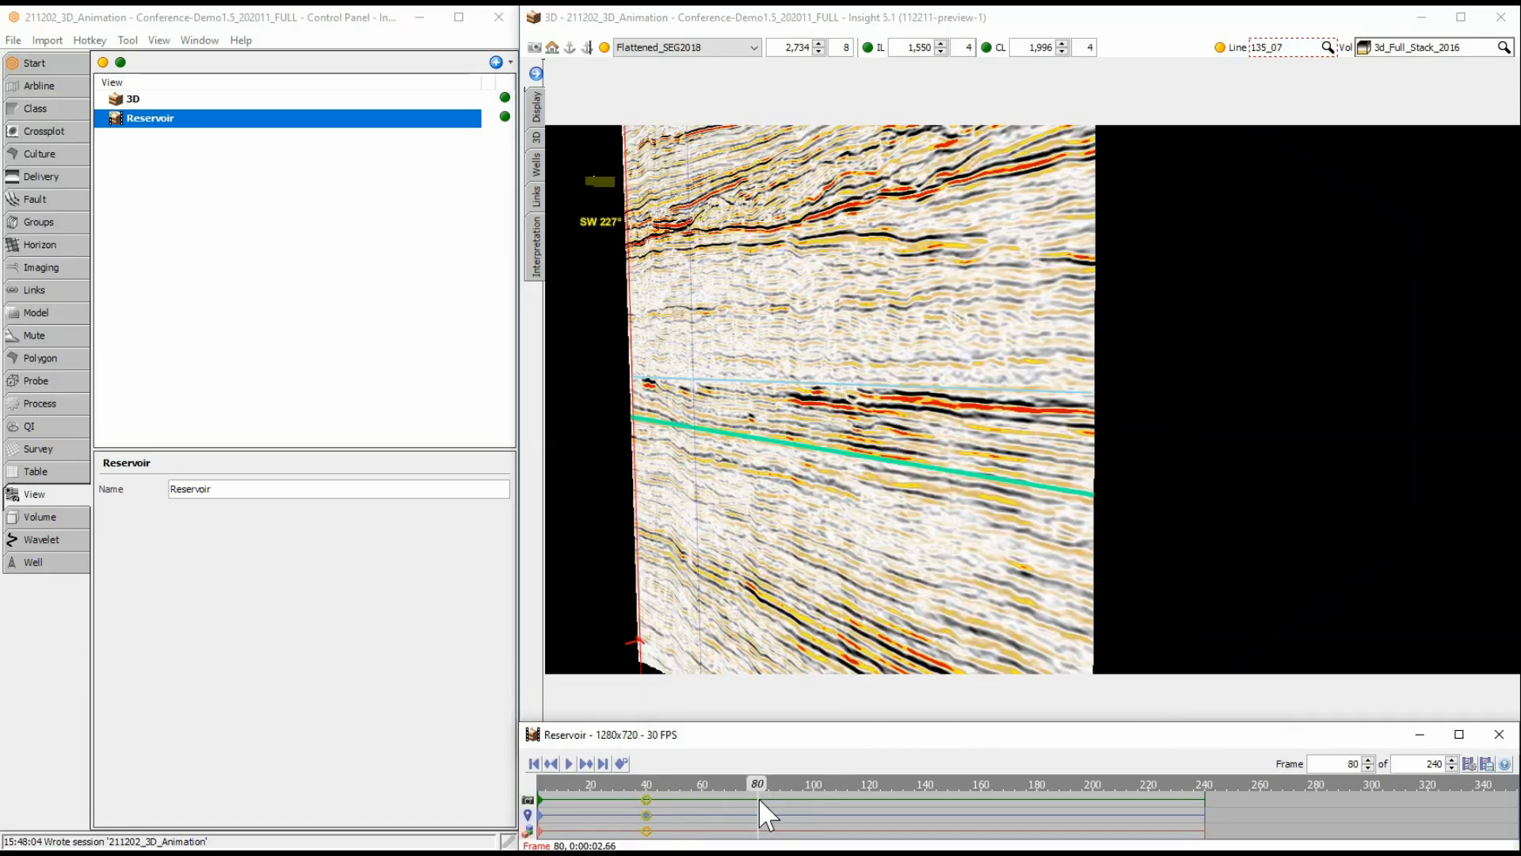
{"action": "left_click", "coordinate": [1030, 47]}
{"action": "key", "text": "Delete"}
{"action": "key", "text": "Delete"}
{"action": "key", "text": "Delete"}
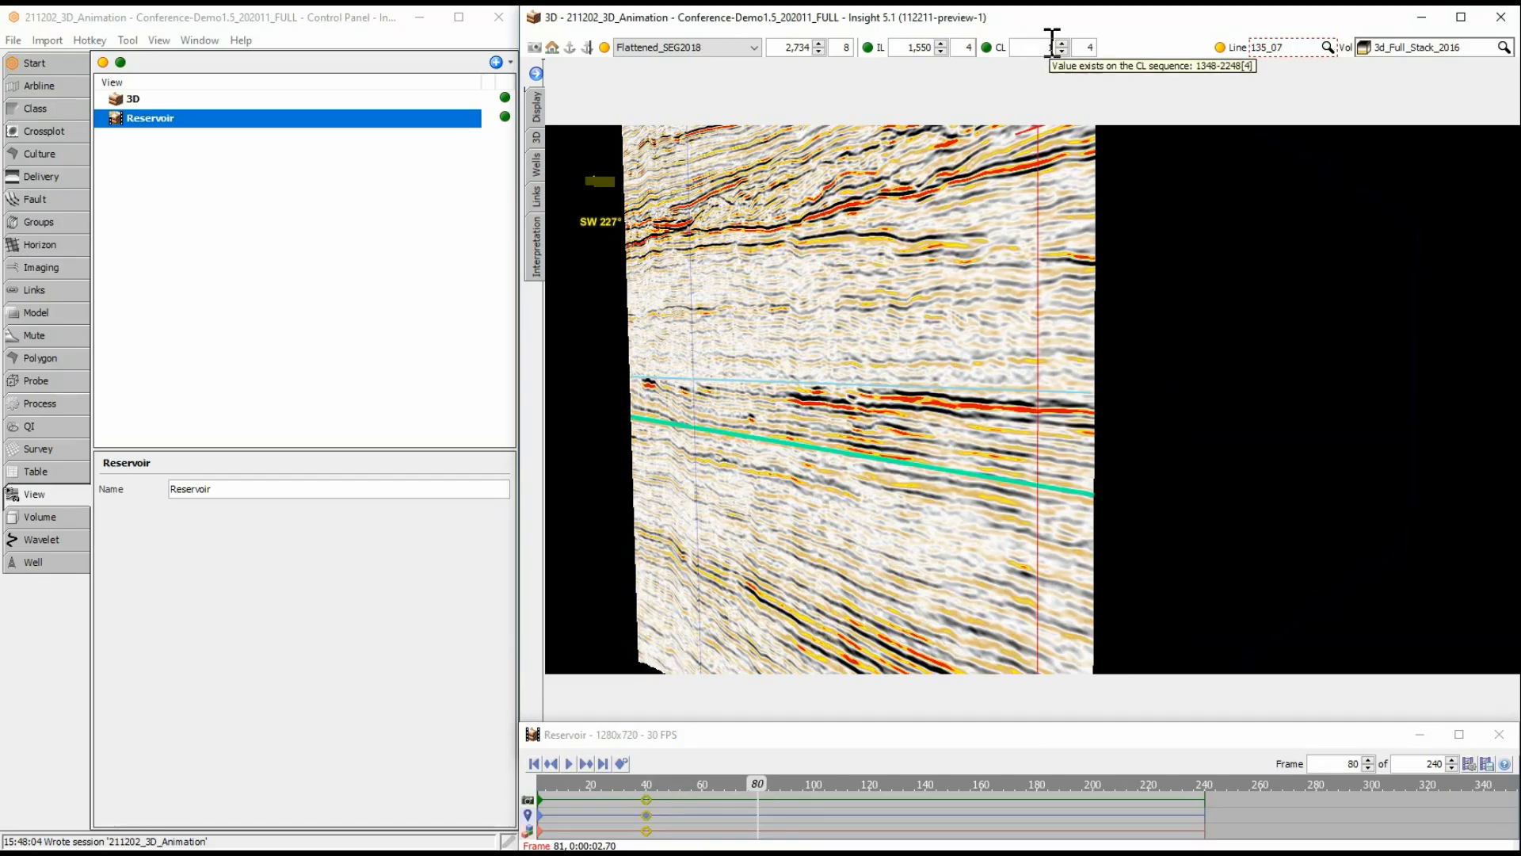
{"action": "key", "text": "Return"}
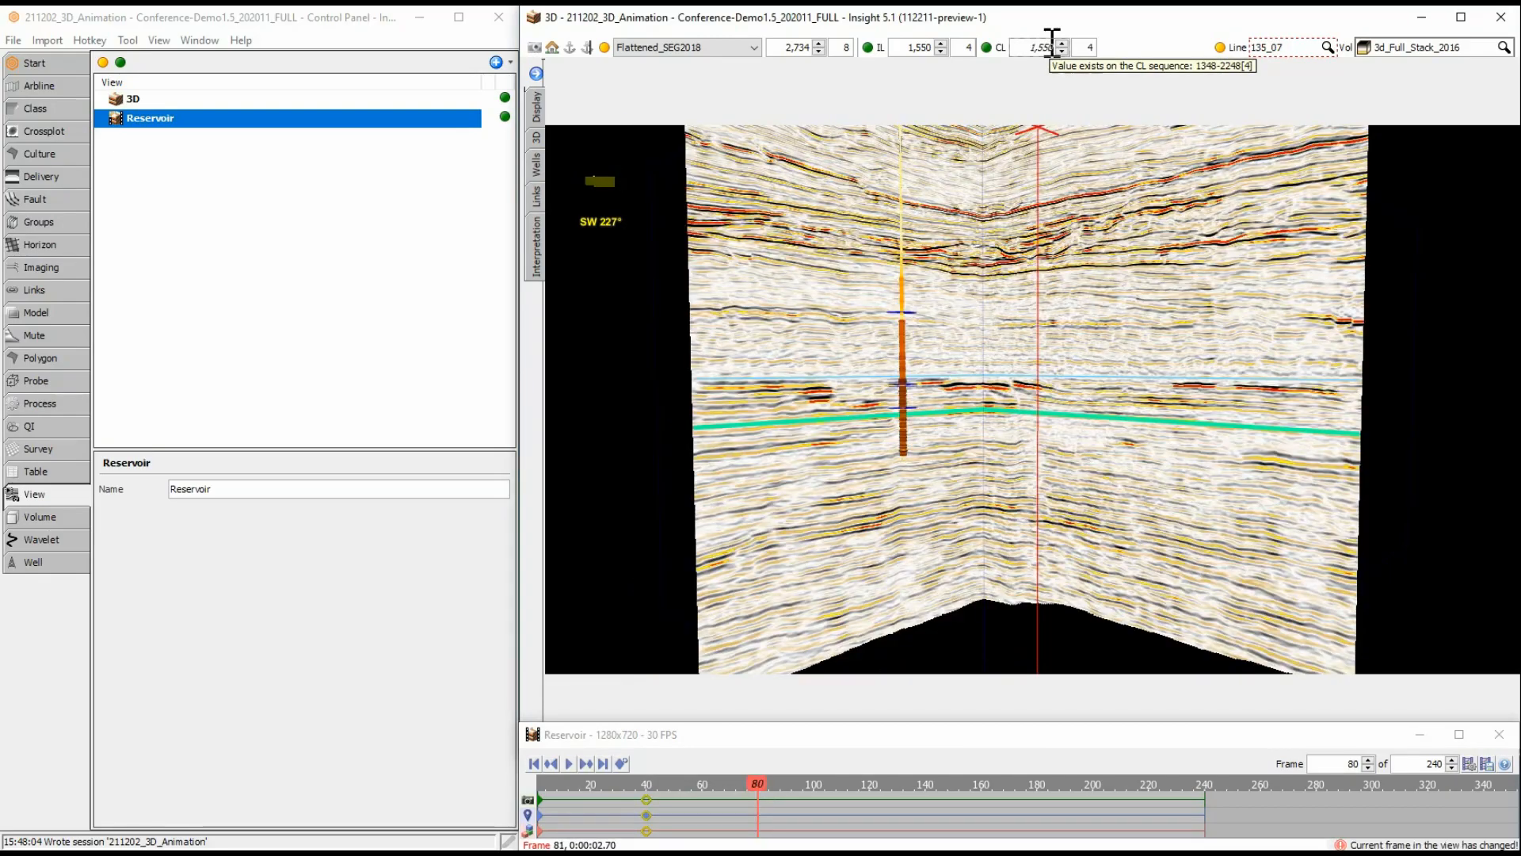
{"action": "right_click", "coordinate": [760, 816]}
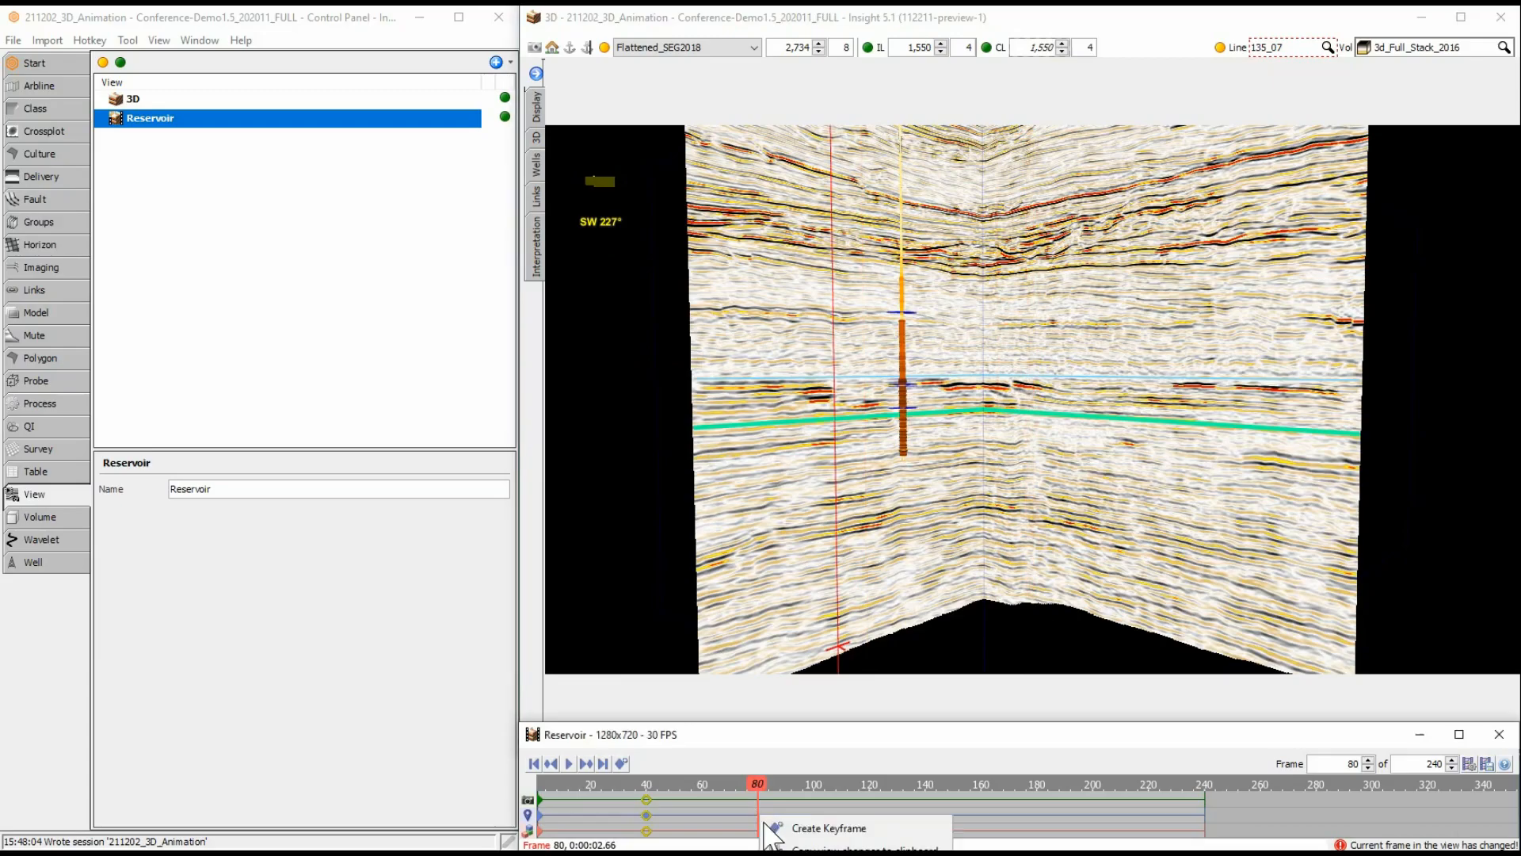
{"action": "left_click", "coordinate": [770, 826]}
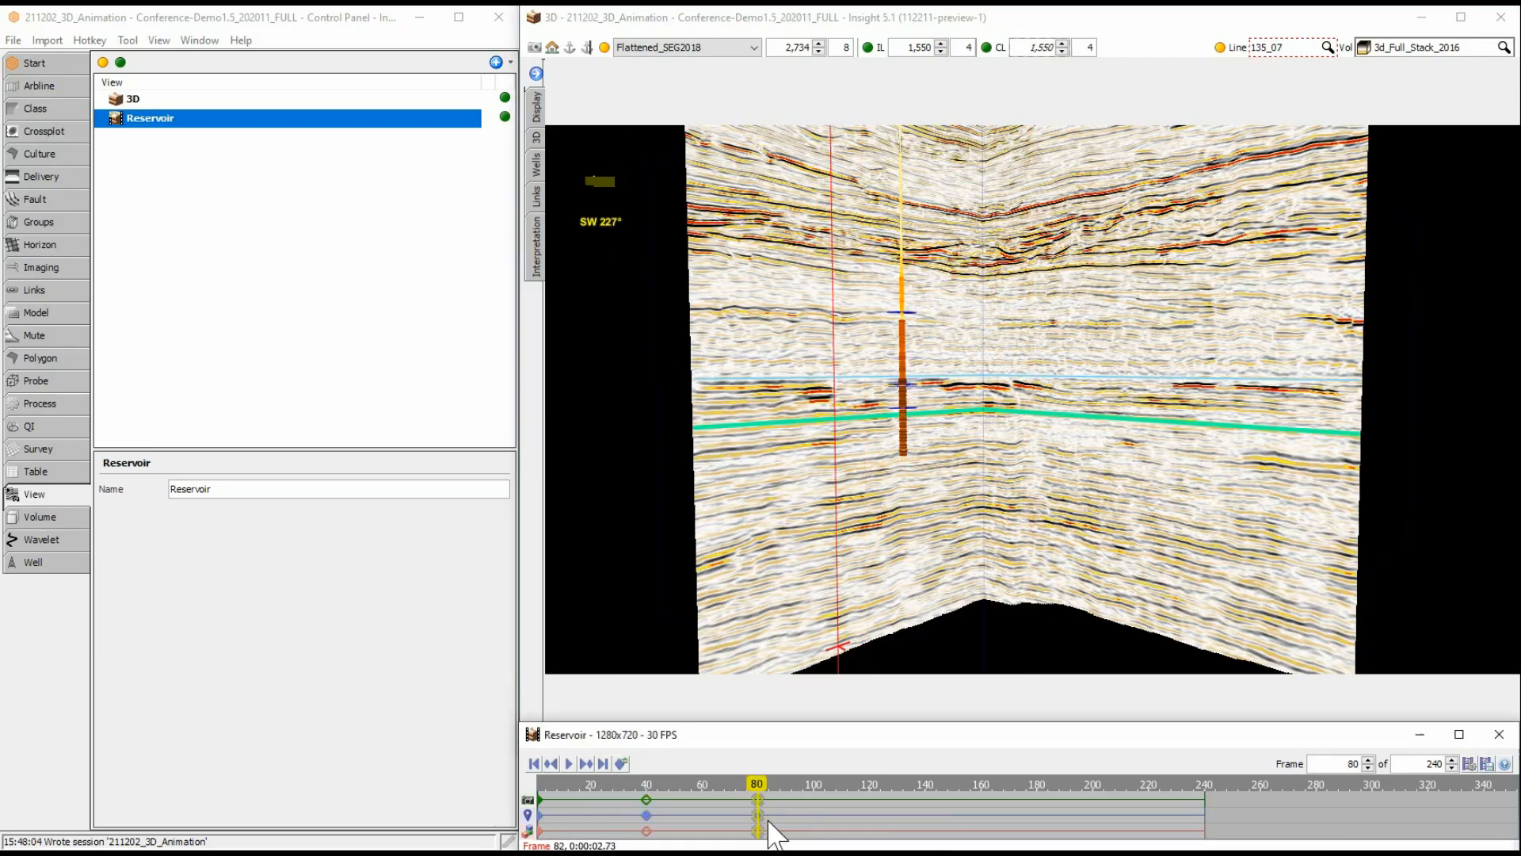
Create a keyframe at frame 120 with the Flattened_SEG2018 slice shown at 2734 and the 3D view tilted down and zoomed out.
{"action": "left_click", "coordinate": [868, 795]}
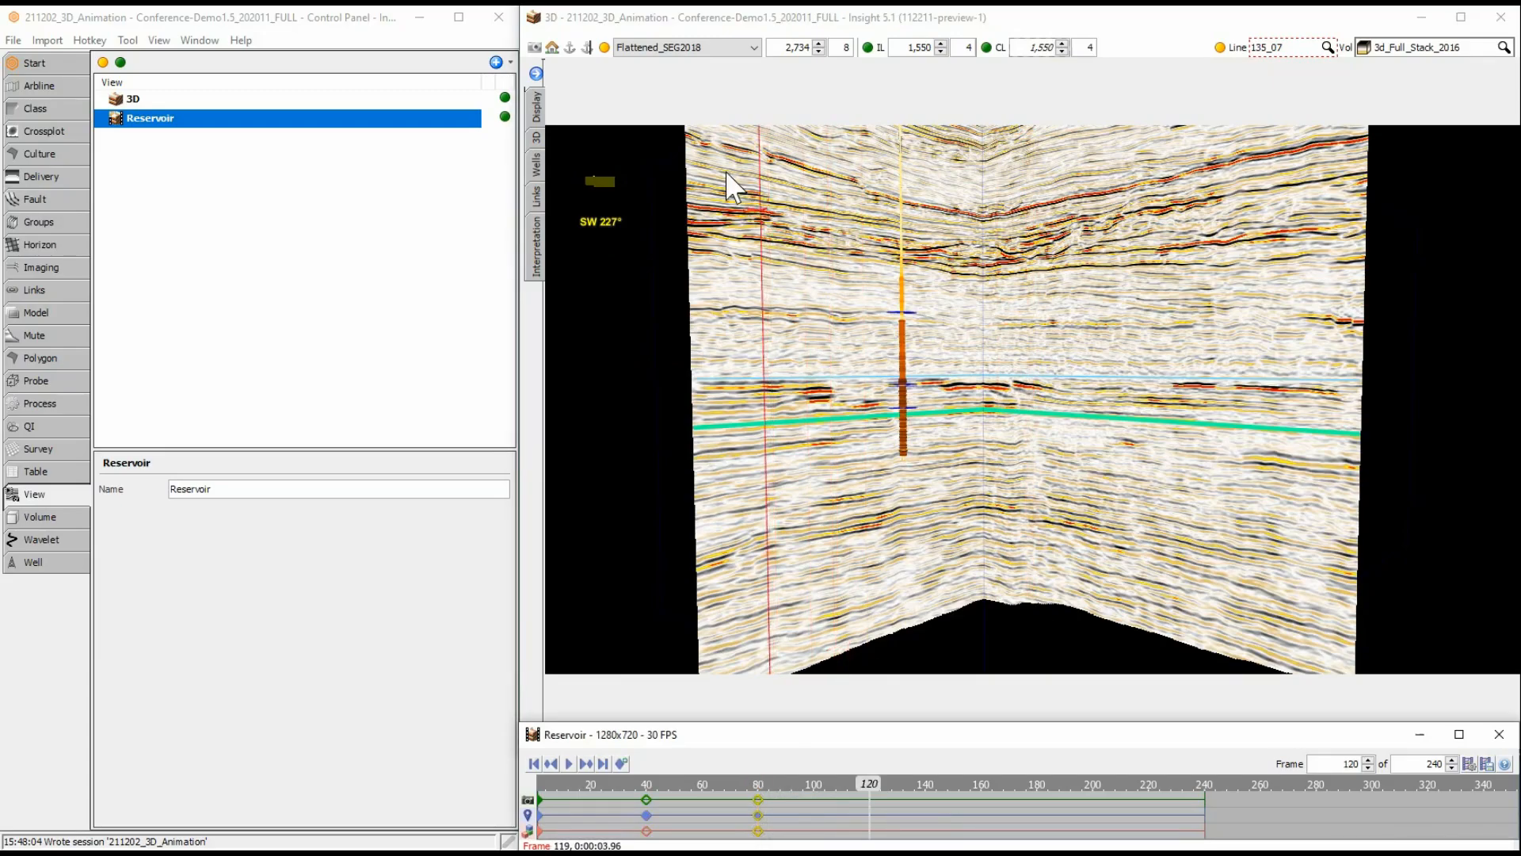
{"action": "left_click", "coordinate": [604, 47]}
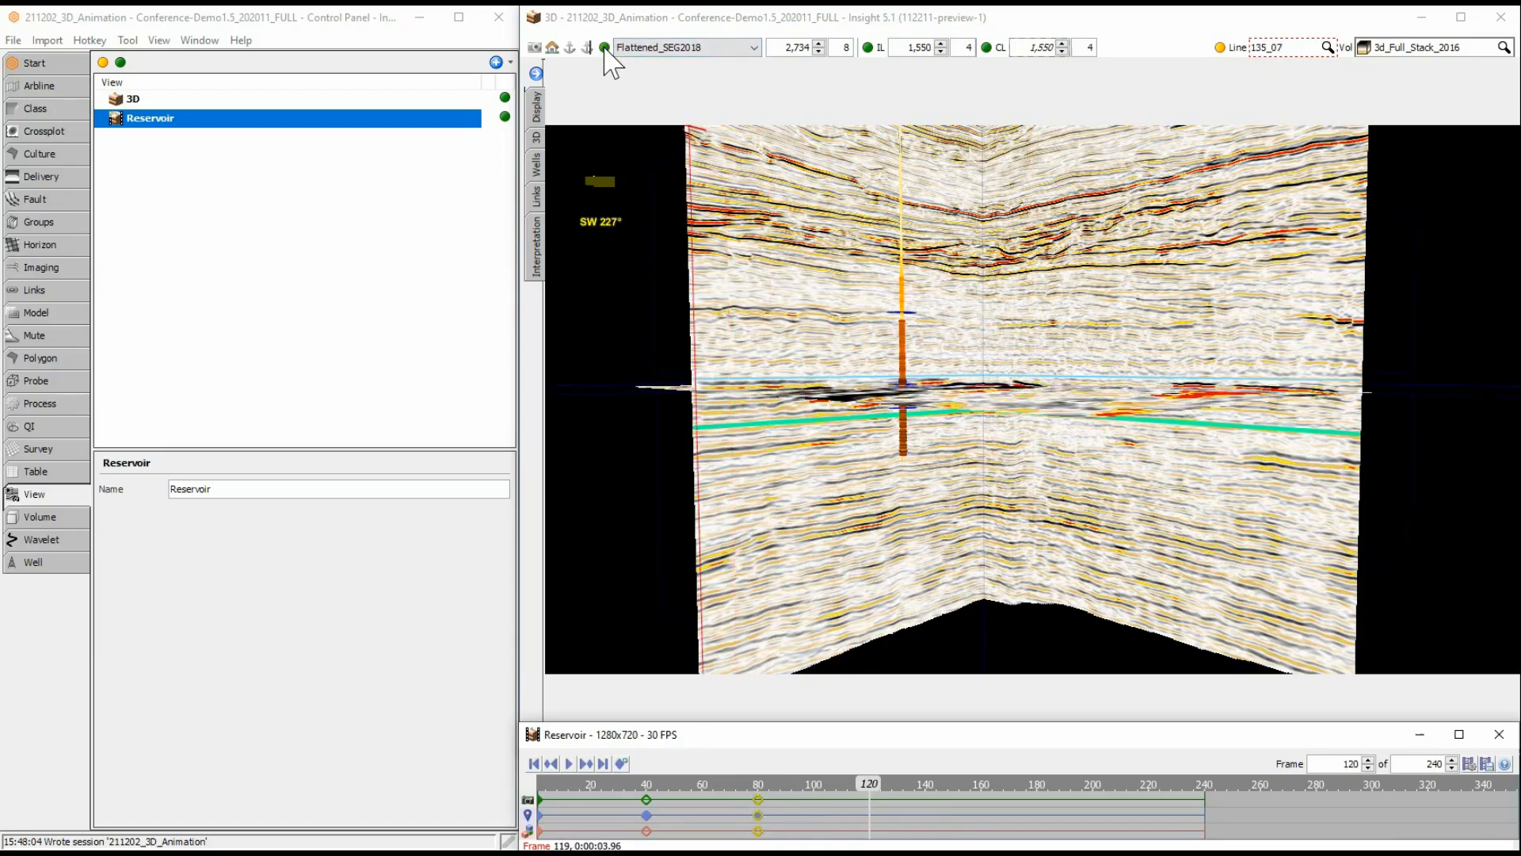
{"action": "left_click_drag", "start_coordinate": [963, 440], "coordinate": [983, 534]}
{"action": "scroll", "coordinate": [973, 563], "scroll_direction": "down", "scroll_amount": 4}
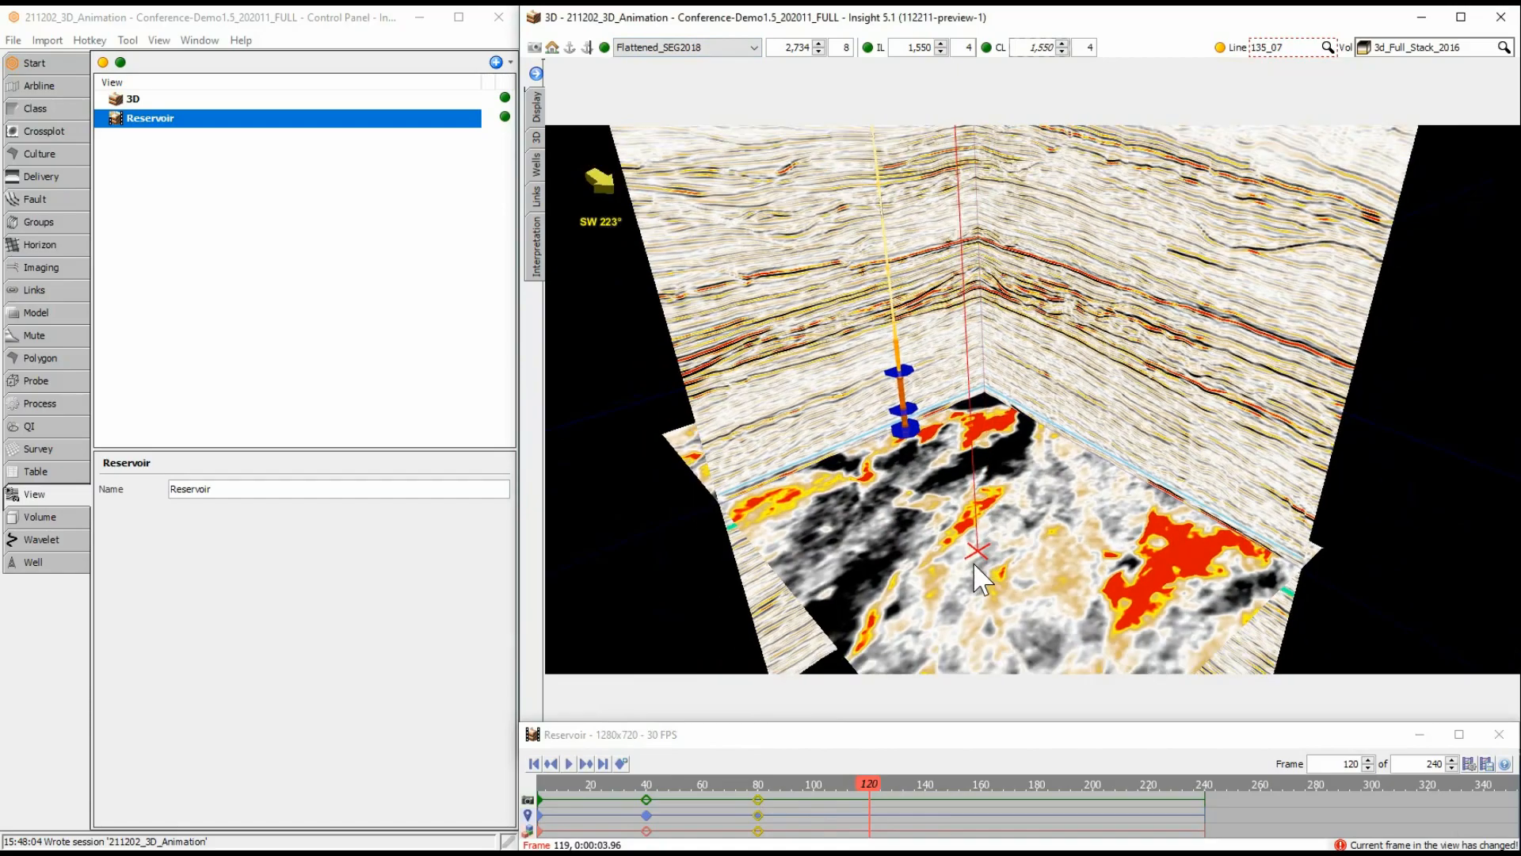
{"action": "scroll", "coordinate": [1008, 597], "scroll_direction": "down", "scroll_amount": 1}
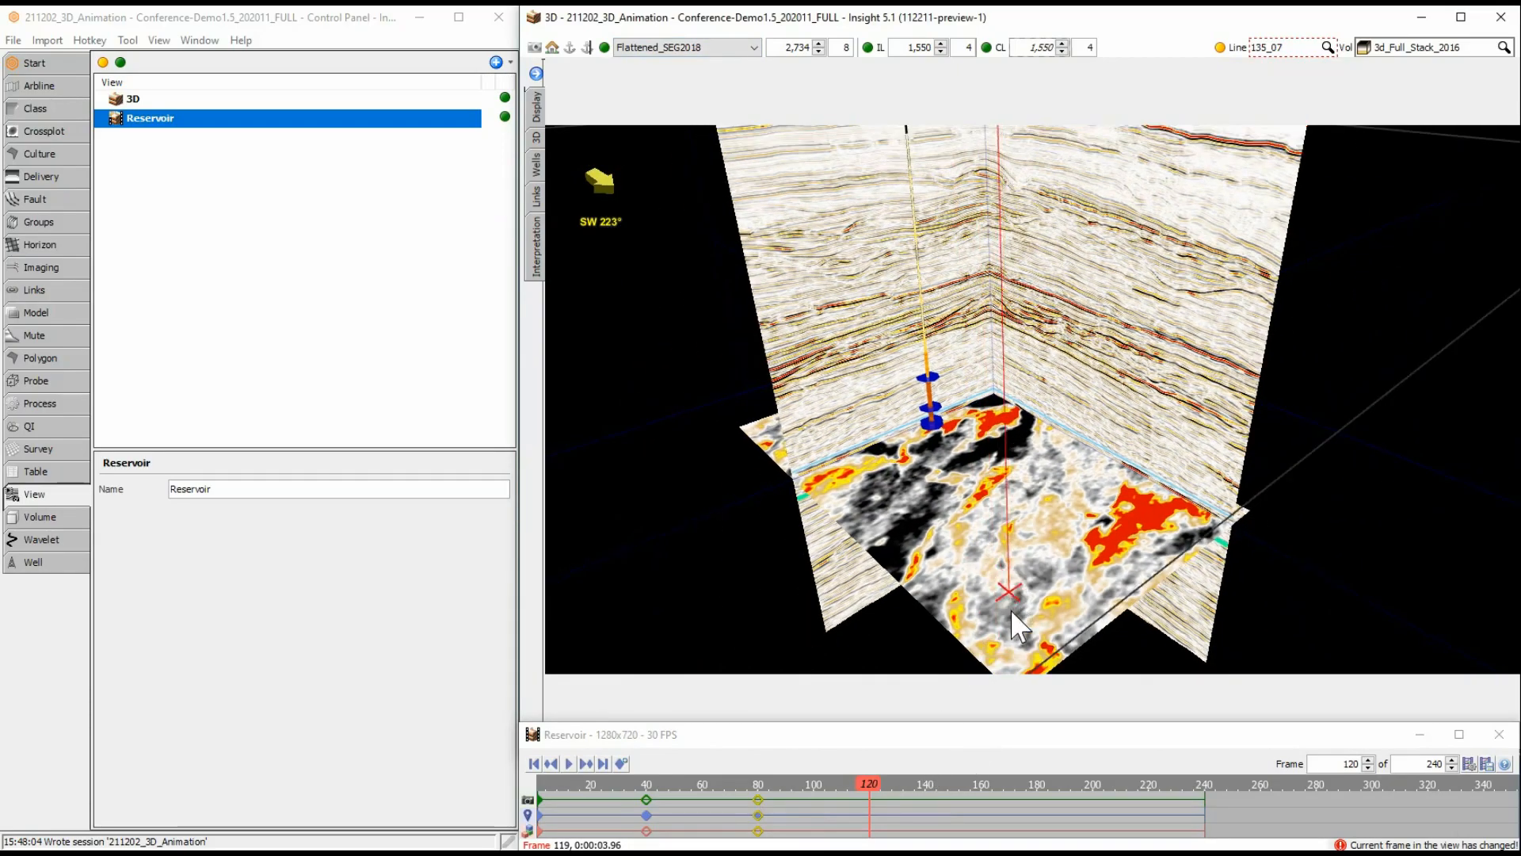
{"action": "right_click", "coordinate": [870, 819]}
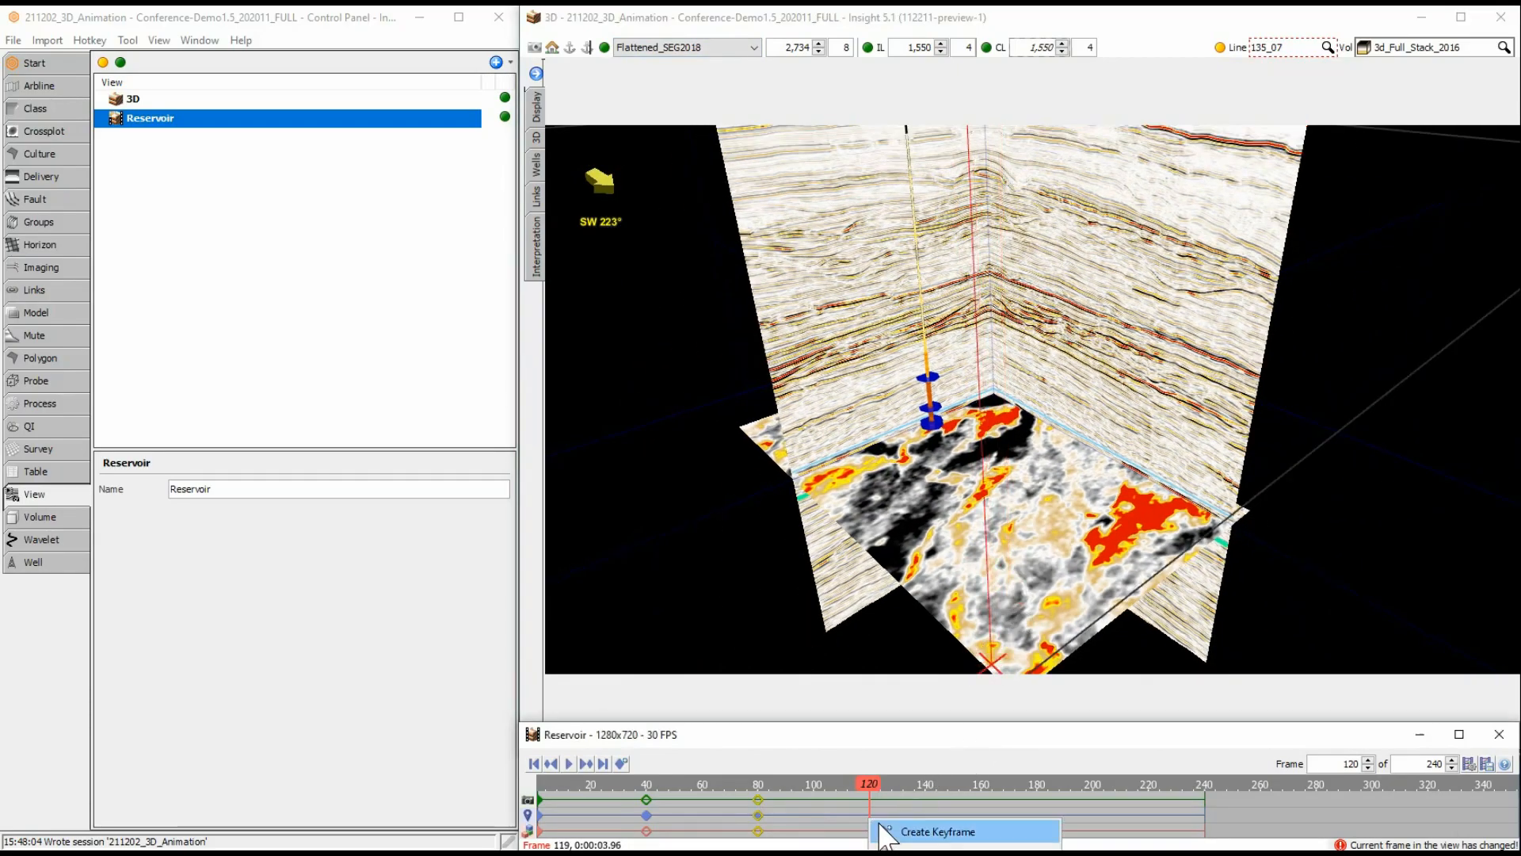
{"action": "left_click", "coordinate": [919, 831]}
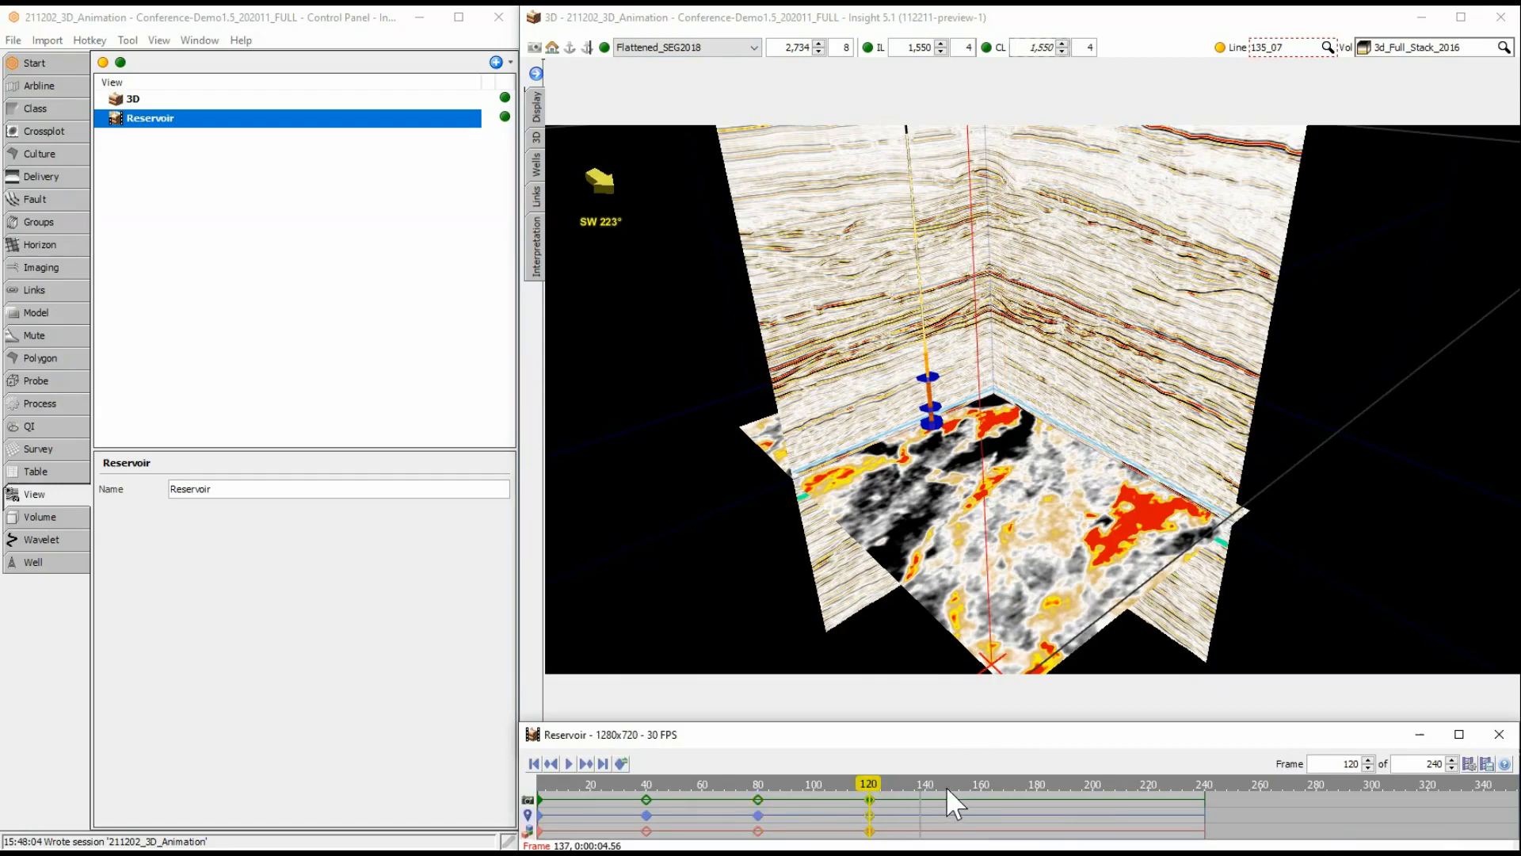
Create a keyframe at frame 160 of the animation with the flattened slice moved to 2912.
{"action": "left_click", "coordinate": [982, 796]}
{"action": "scroll", "coordinate": [1003, 580], "scroll_direction": "down", "scroll_amount": 20}
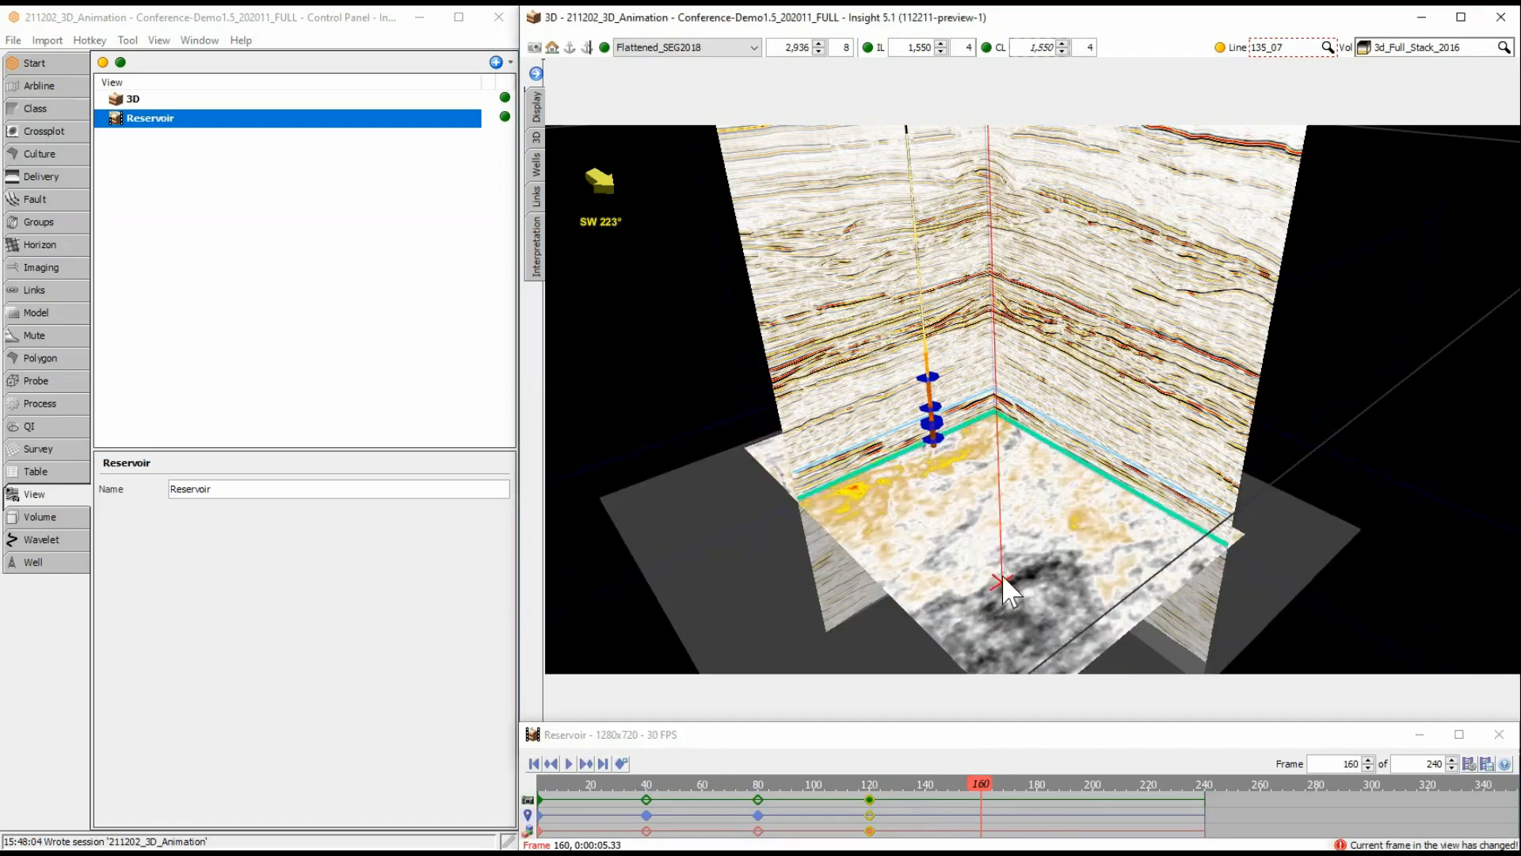
{"action": "right_click", "coordinate": [983, 813]}
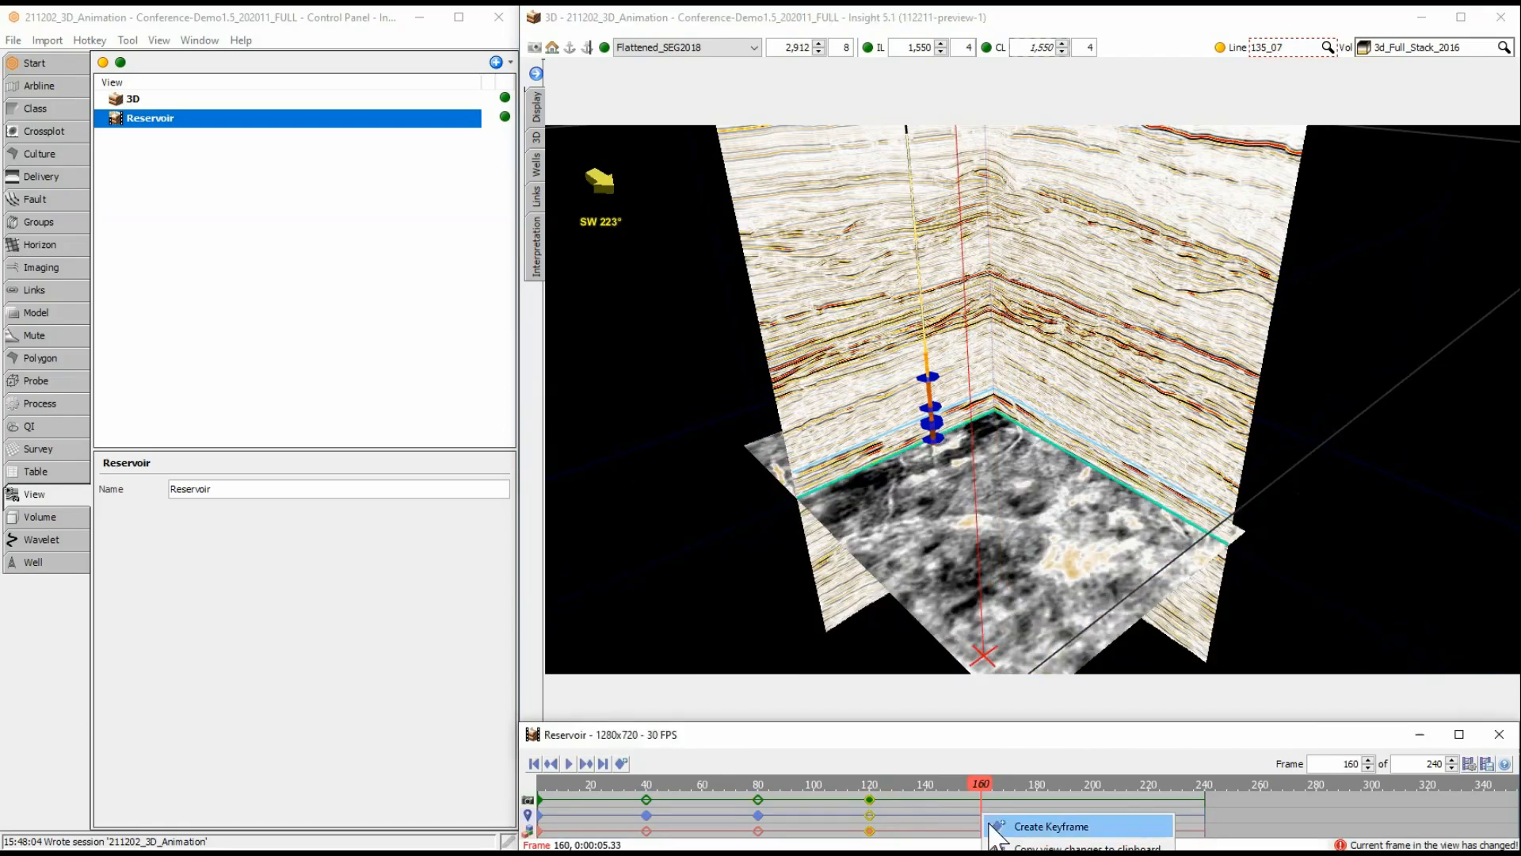
{"action": "left_click", "coordinate": [1030, 826]}
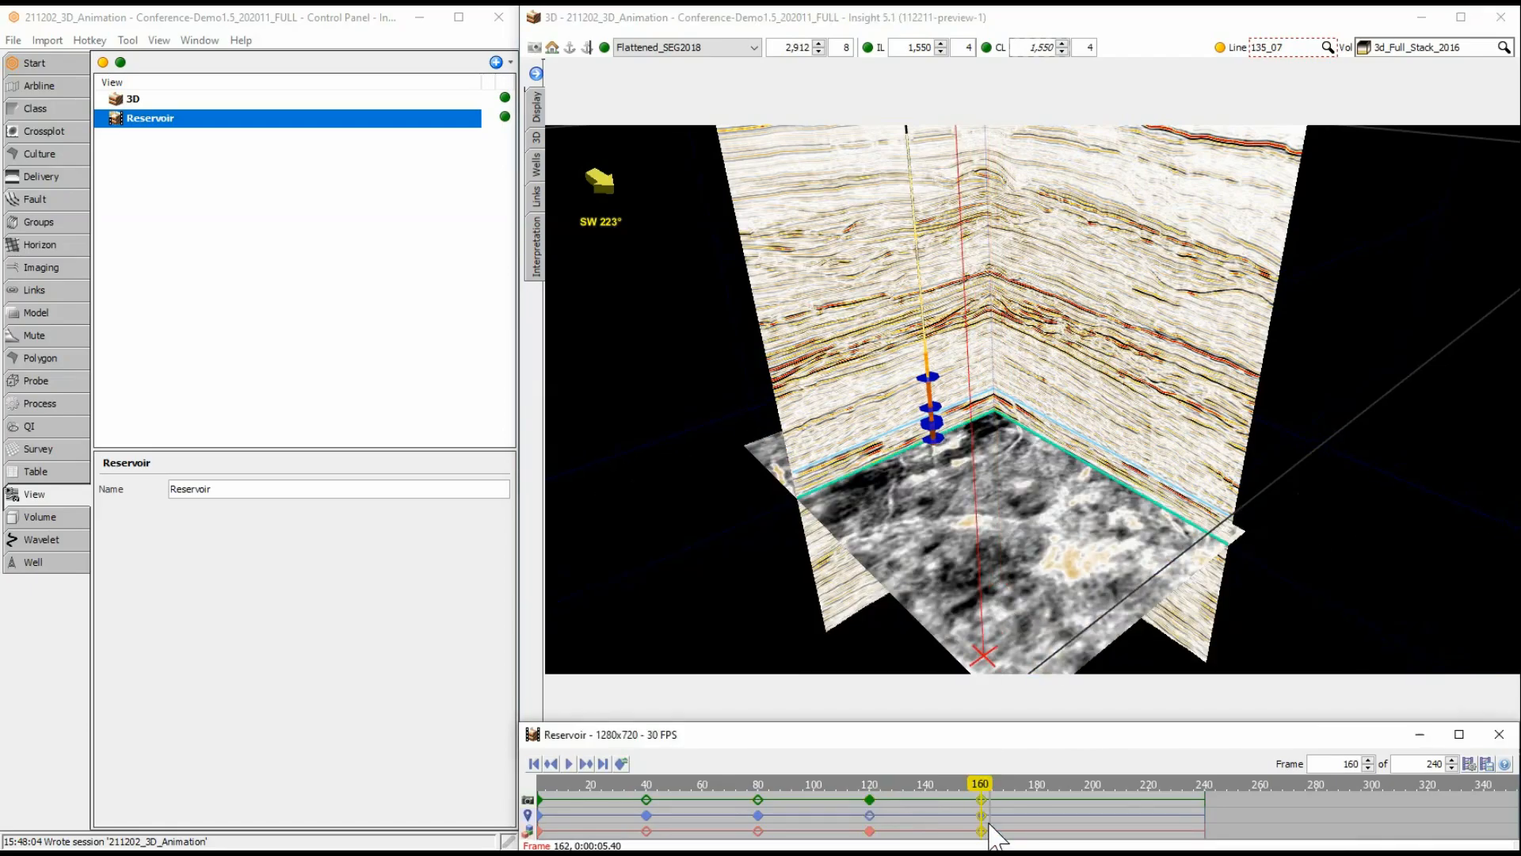
Create a keyframe at frame 220 of the animation with the flattened slice moved to 2672.
{"action": "left_click", "coordinate": [1145, 797]}
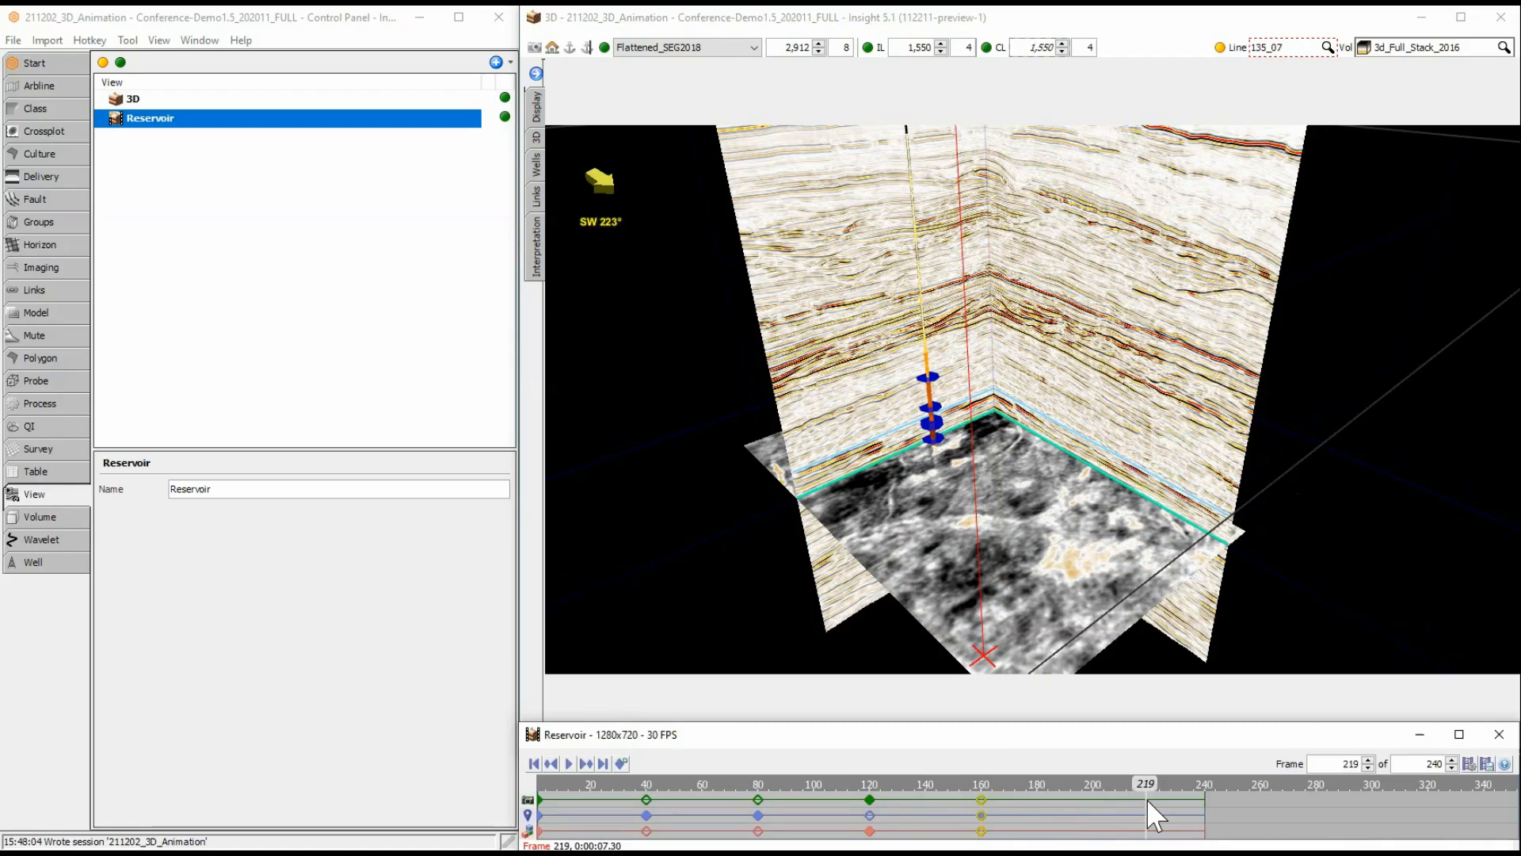
{"action": "left_click", "coordinate": [1148, 798]}
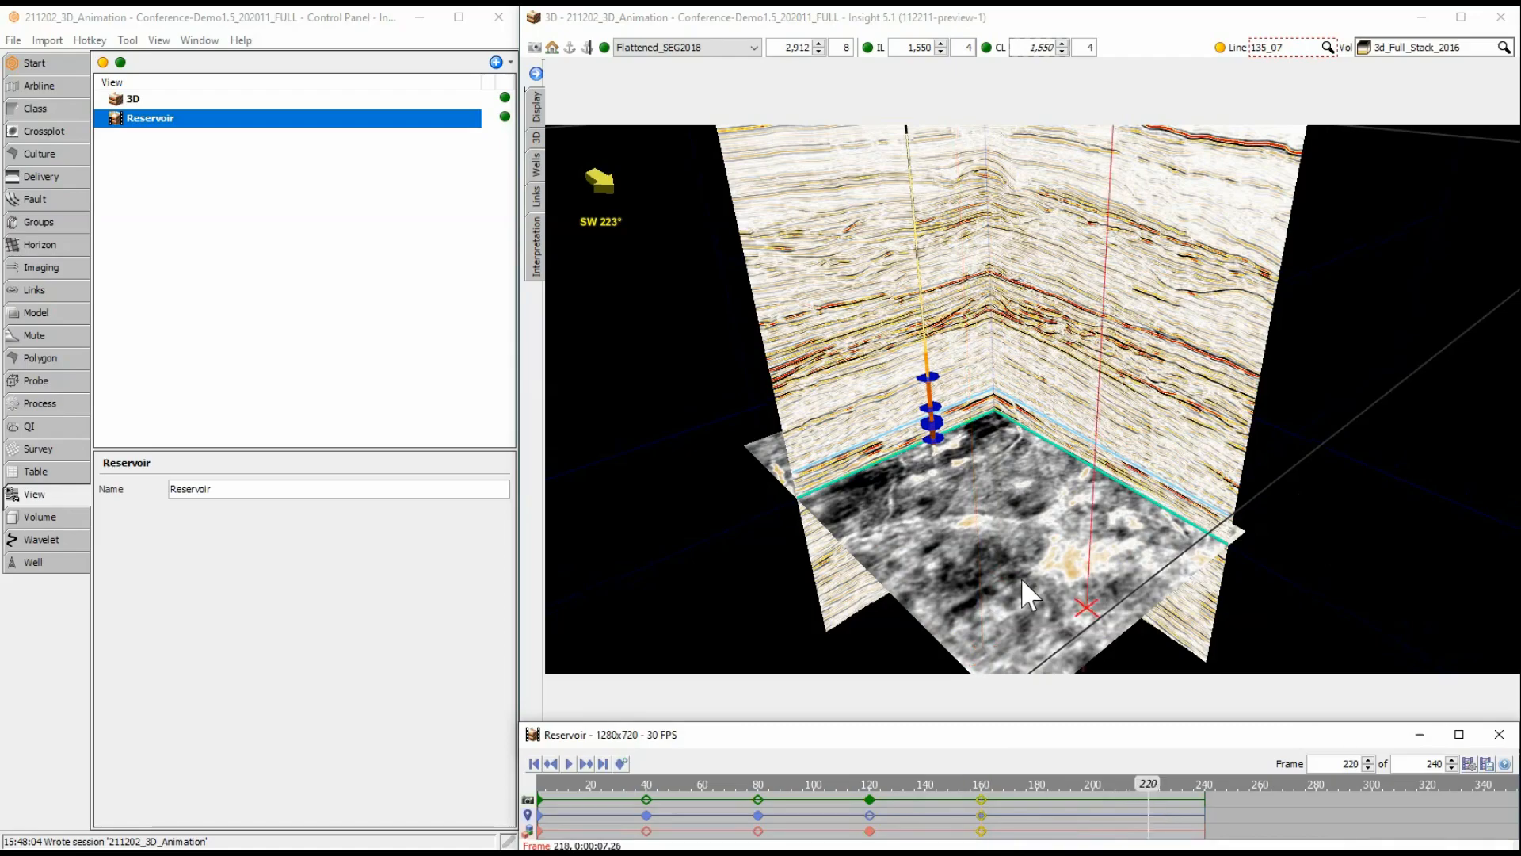
{"action": "right_click", "coordinate": [1154, 816]}
{"action": "left_click", "coordinate": [1196, 826]}
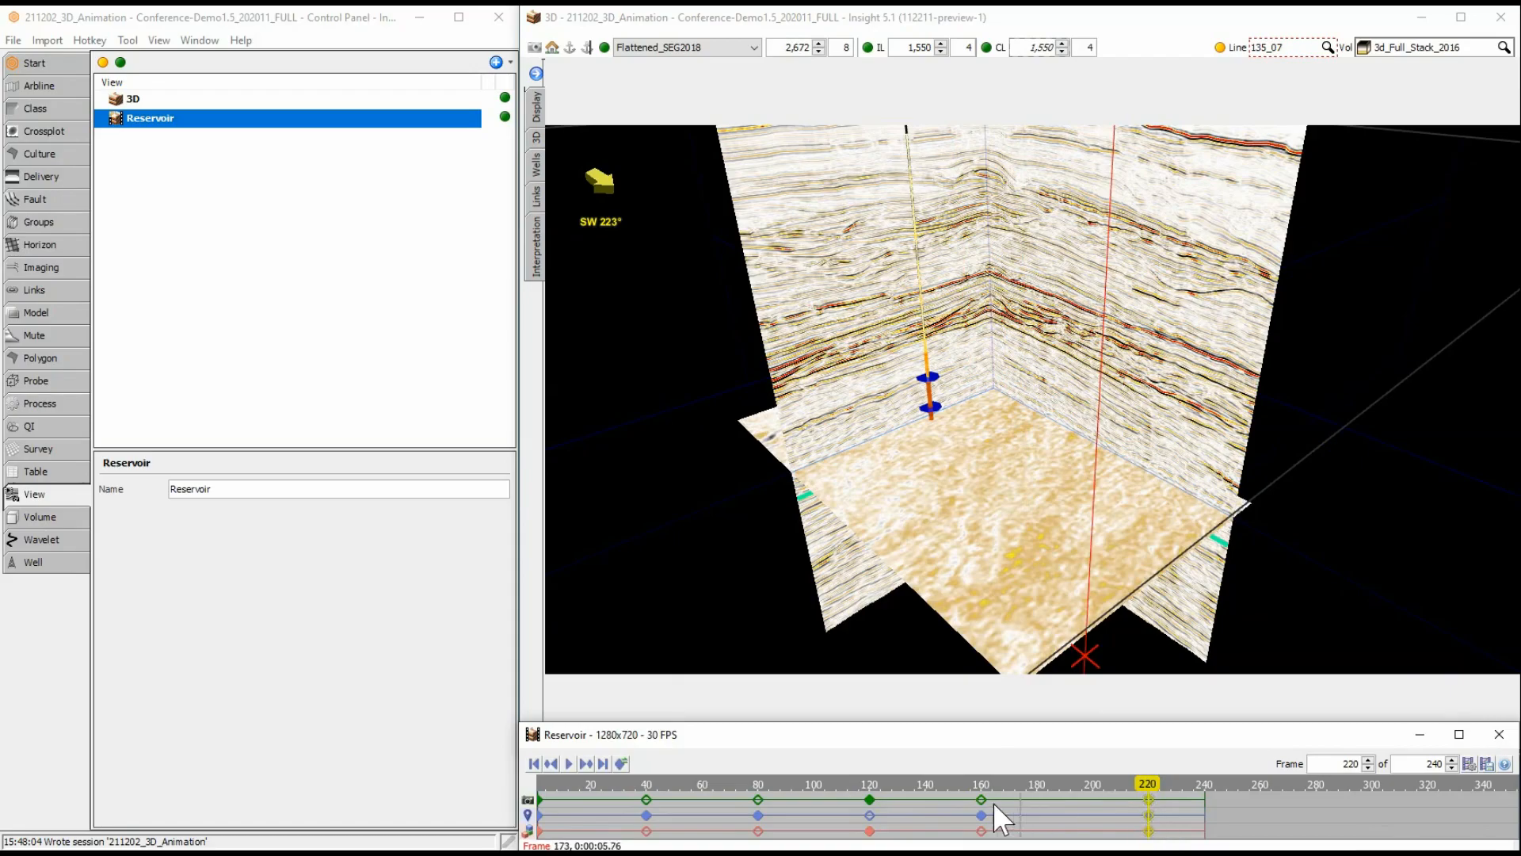
Preview the slice movement from shortly before the frame 120 keyframe and stop playback just past frame 220.
{"action": "left_click", "coordinate": [808, 797]}
{"action": "left_click", "coordinate": [568, 764]}
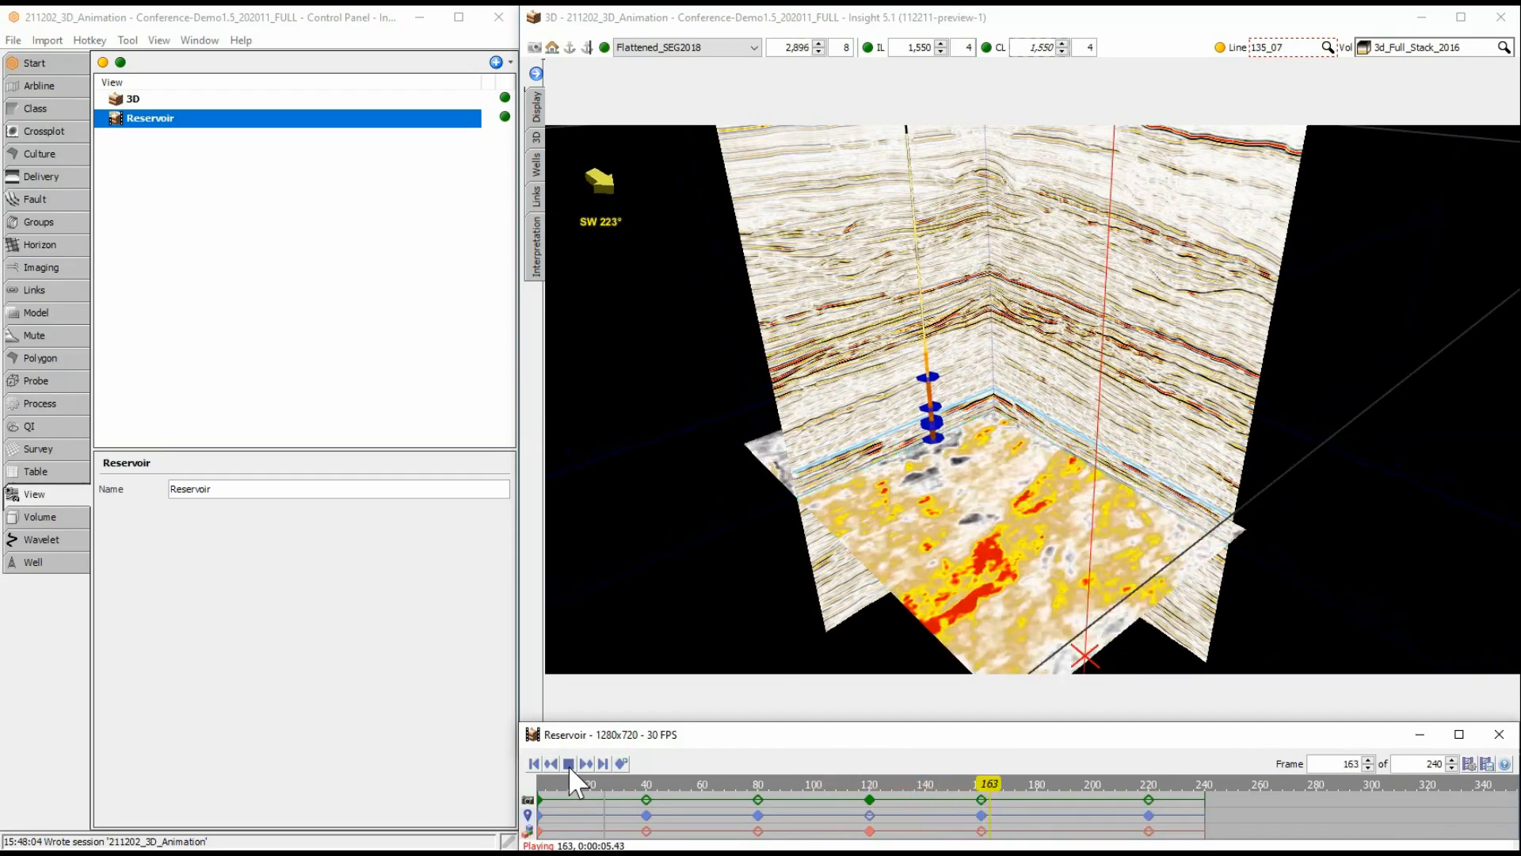
{"action": "left_click", "coordinate": [568, 764]}
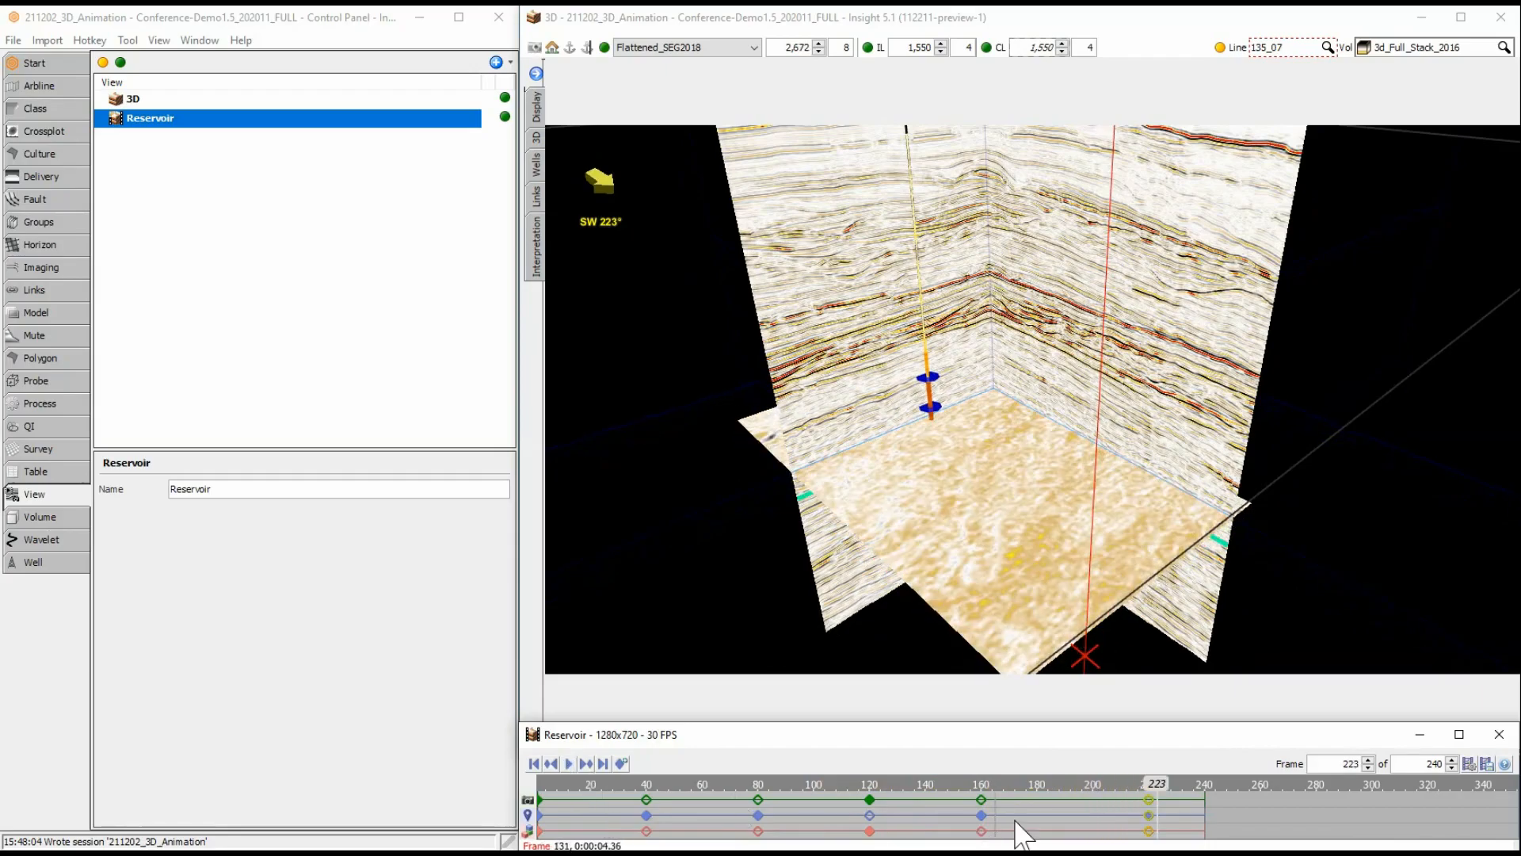
Create a keyframe at frame 180 of the animation with the flattened slice set to 2856.
{"action": "left_click", "coordinate": [1036, 808]}
{"action": "left_click", "coordinate": [827, 85]}
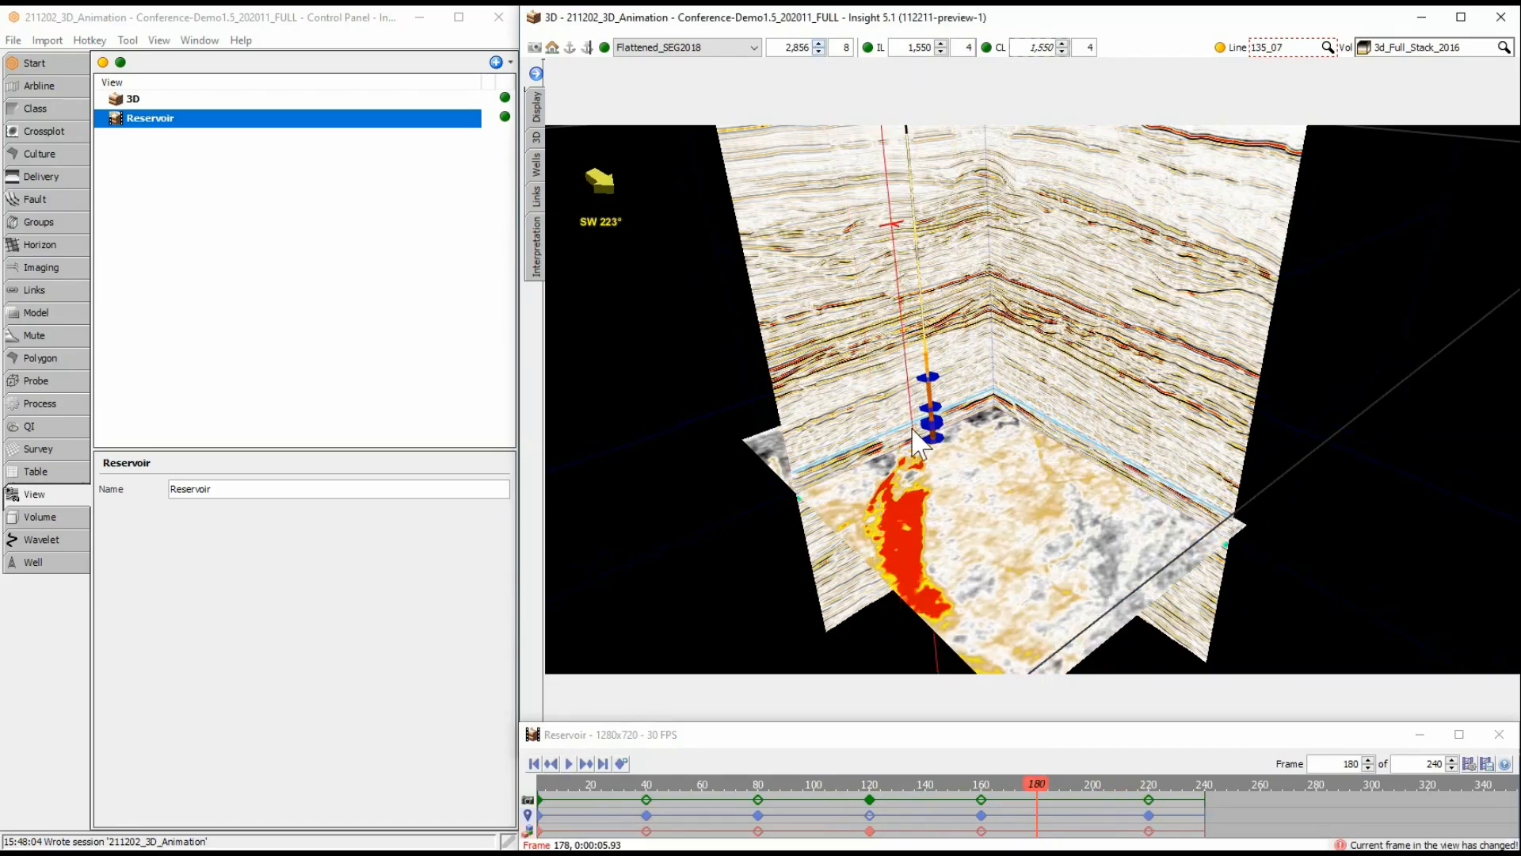
{"action": "right_click", "coordinate": [1037, 816]}
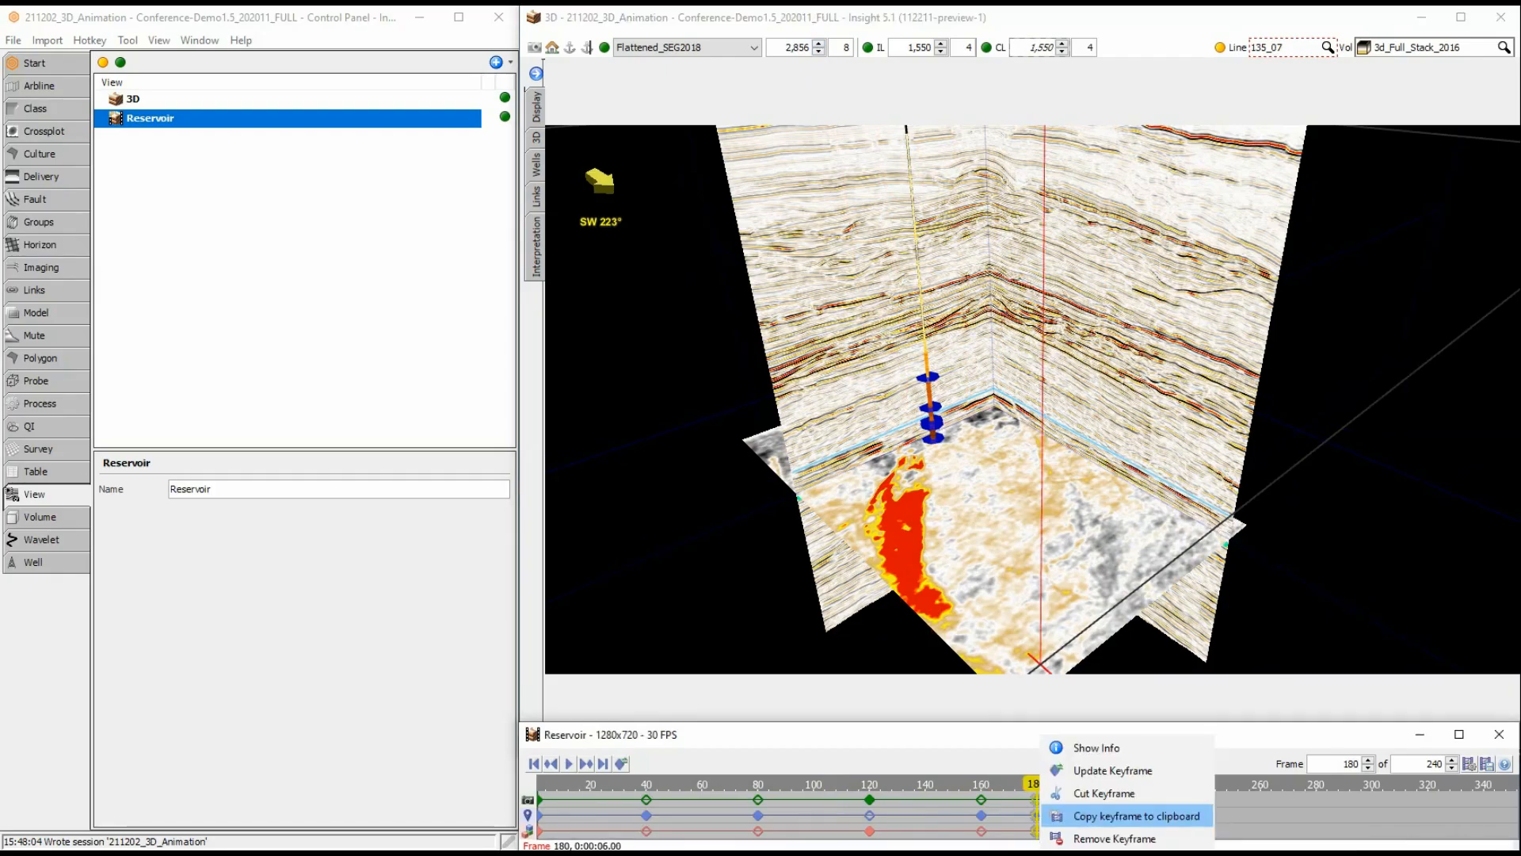
Copy the frame 180 keyframe and paste it at frame 200 to hold the slice in place.
{"action": "left_click", "coordinate": [1125, 816]}
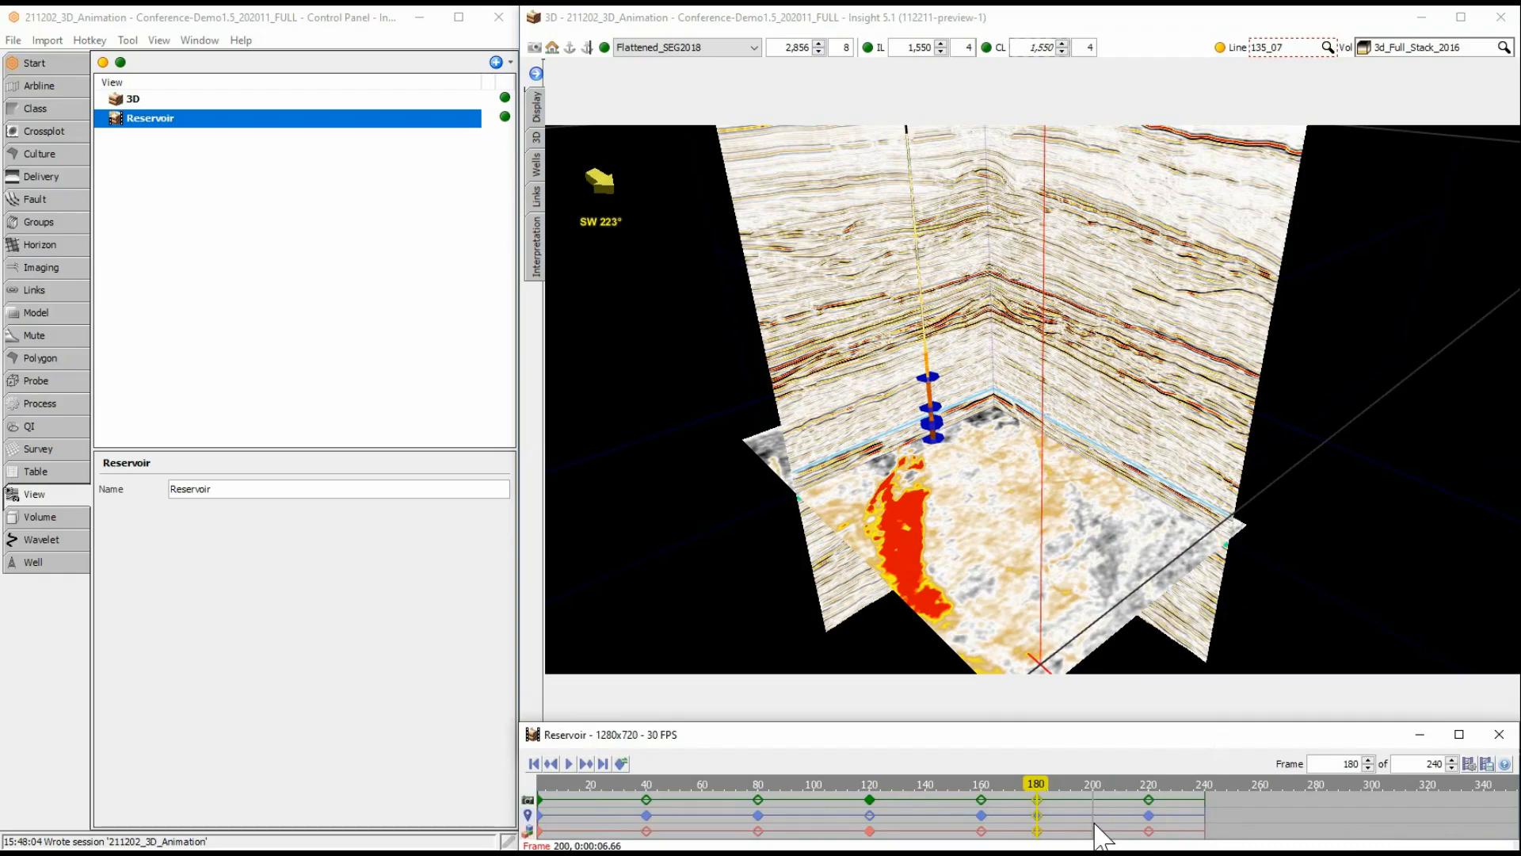
{"action": "left_click", "coordinate": [1096, 832]}
{"action": "right_click", "coordinate": [1096, 833]}
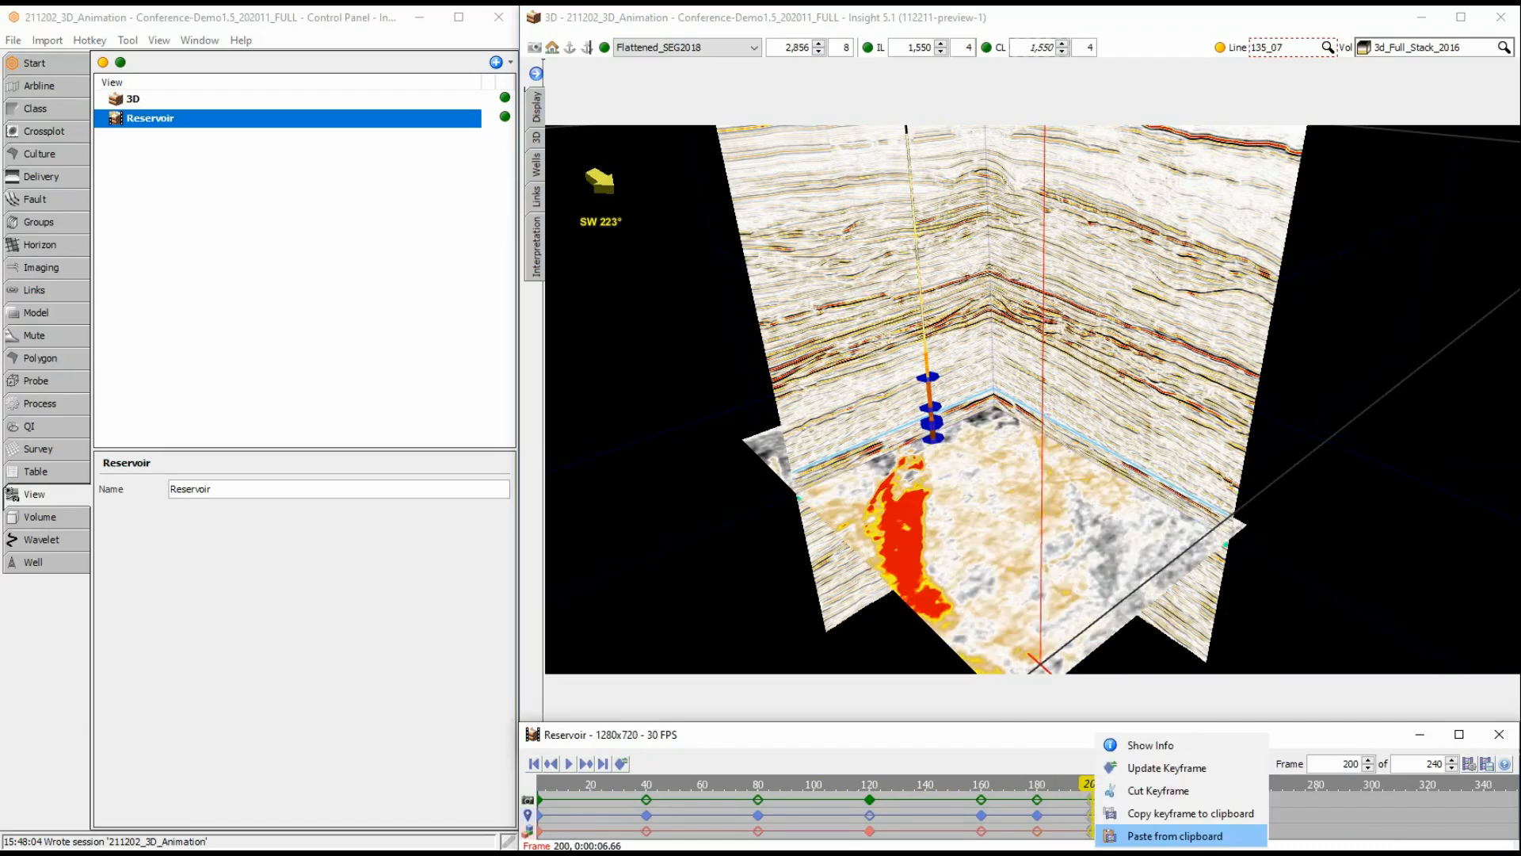
{"action": "left_click", "coordinate": [1109, 837]}
Play the complete animation from its first frame to check the slice movement and the hold between frames 180 and 200.
{"action": "scroll", "coordinate": [1139, 814], "scroll_direction": "up", "scroll_amount": 11}
{"action": "scroll", "coordinate": [1139, 815], "scroll_direction": "up", "scroll_amount": 6}
{"action": "scroll", "coordinate": [1124, 827], "scroll_direction": "up", "scroll_amount": 20}
{"action": "scroll", "coordinate": [1124, 828], "scroll_direction": "down", "scroll_amount": 19}
{"action": "scroll", "coordinate": [1124, 828], "scroll_direction": "down", "scroll_amount": 17}
{"action": "scroll", "coordinate": [1123, 828], "scroll_direction": "down", "scroll_amount": 20}
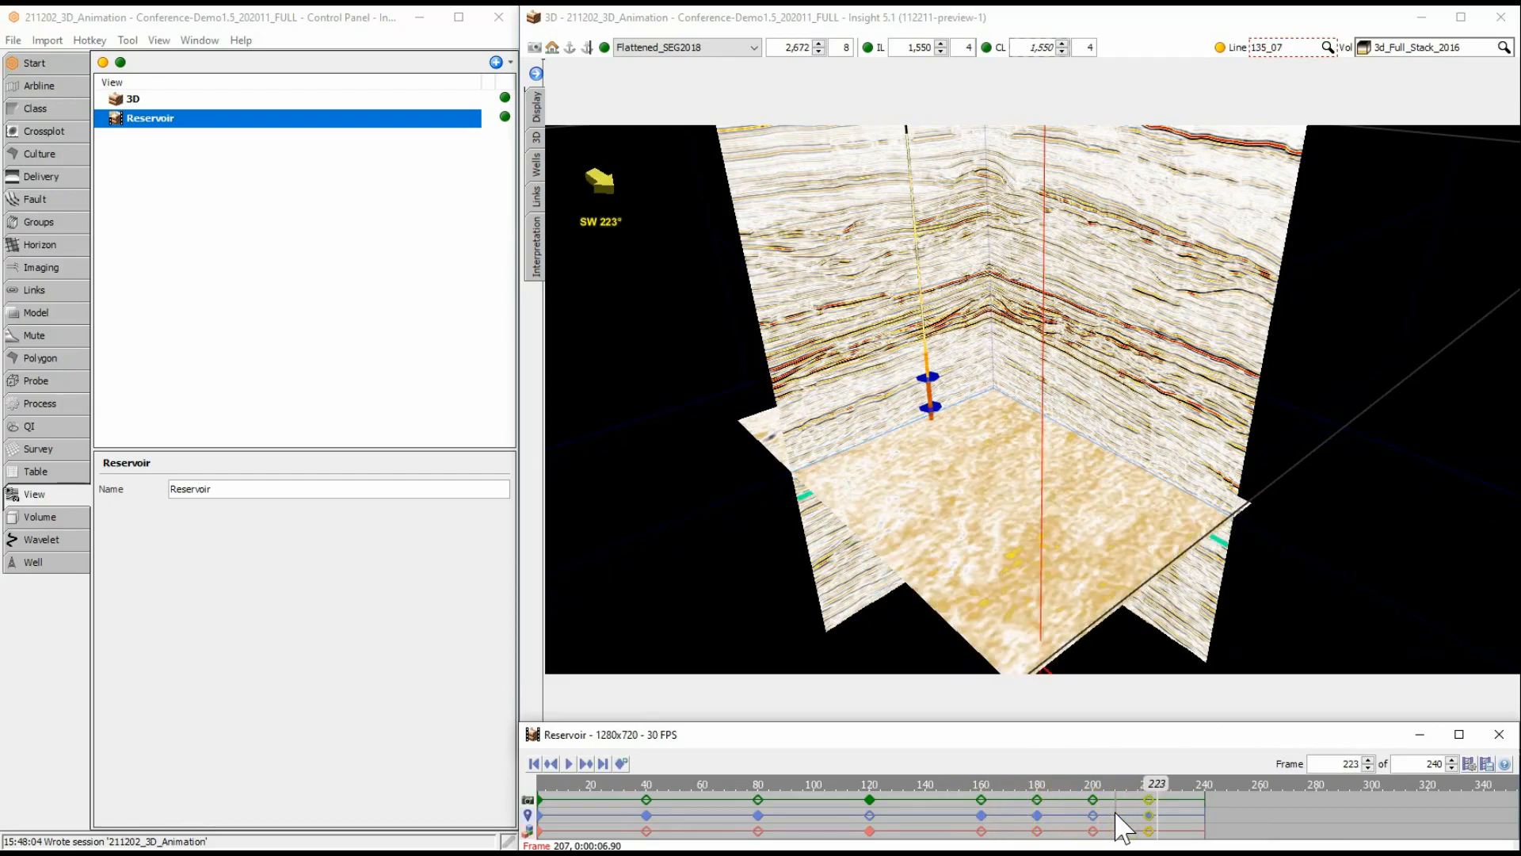
{"action": "left_click", "coordinate": [538, 782]}
{"action": "left_click", "coordinate": [569, 762]}
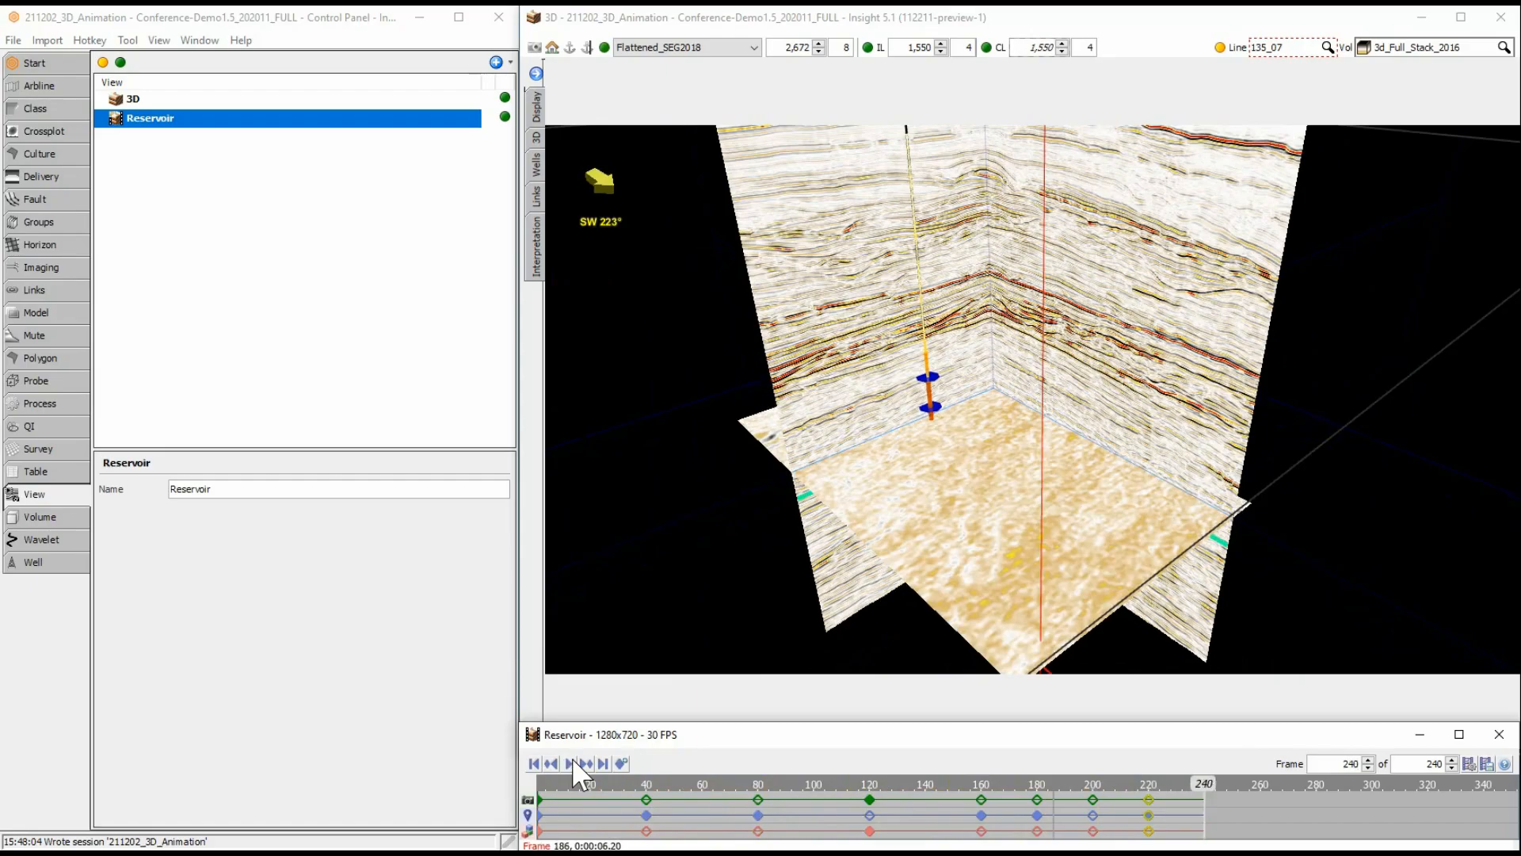
Export the animation as the video file Reservoir.webm in the Animation folder.
{"action": "left_click", "coordinate": [1491, 765]}
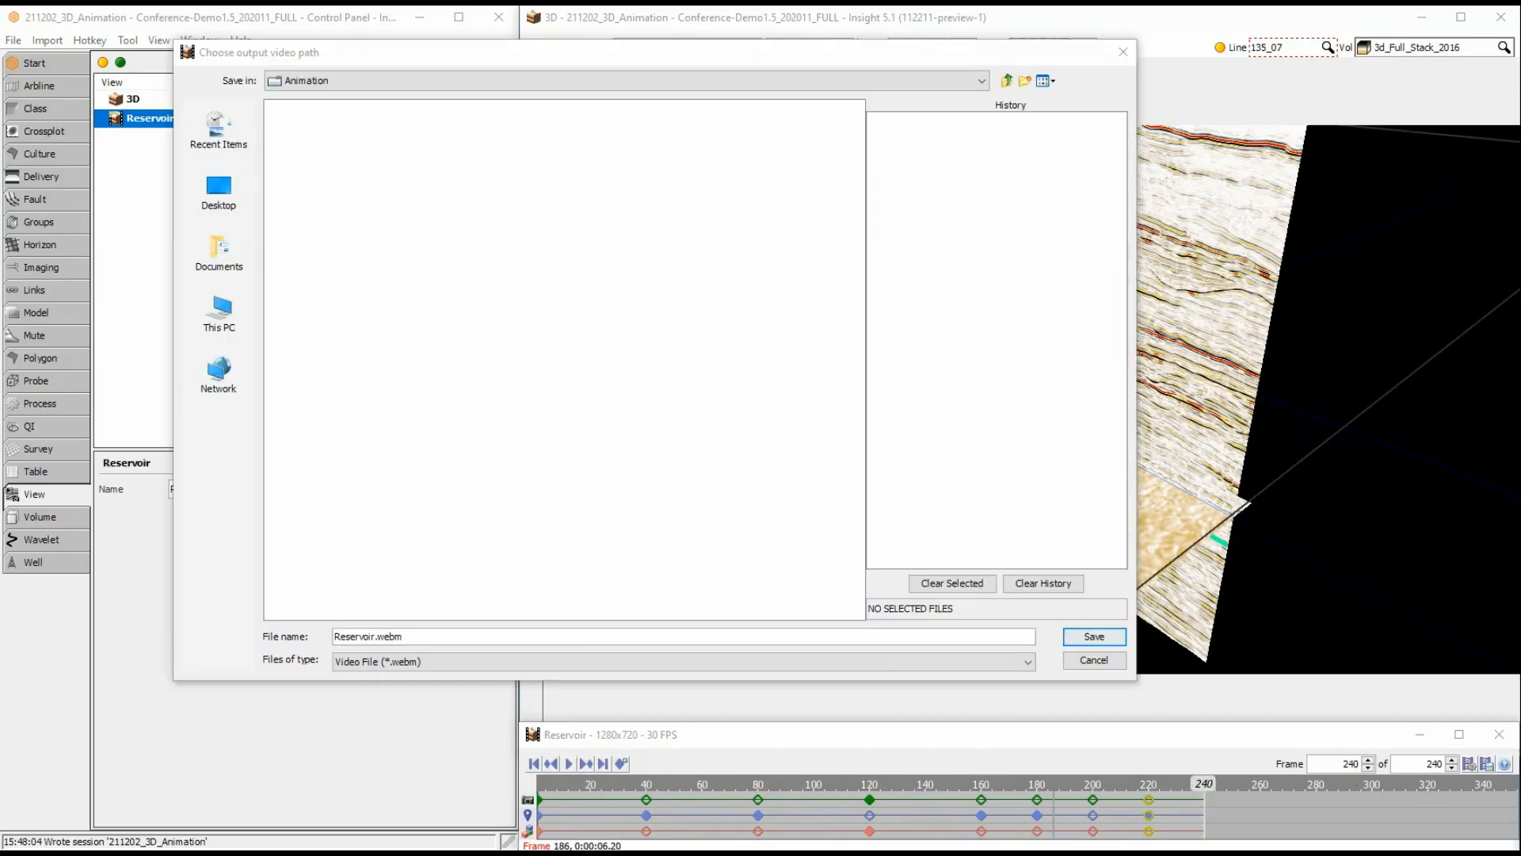
{"action": "left_click", "coordinate": [1103, 638]}
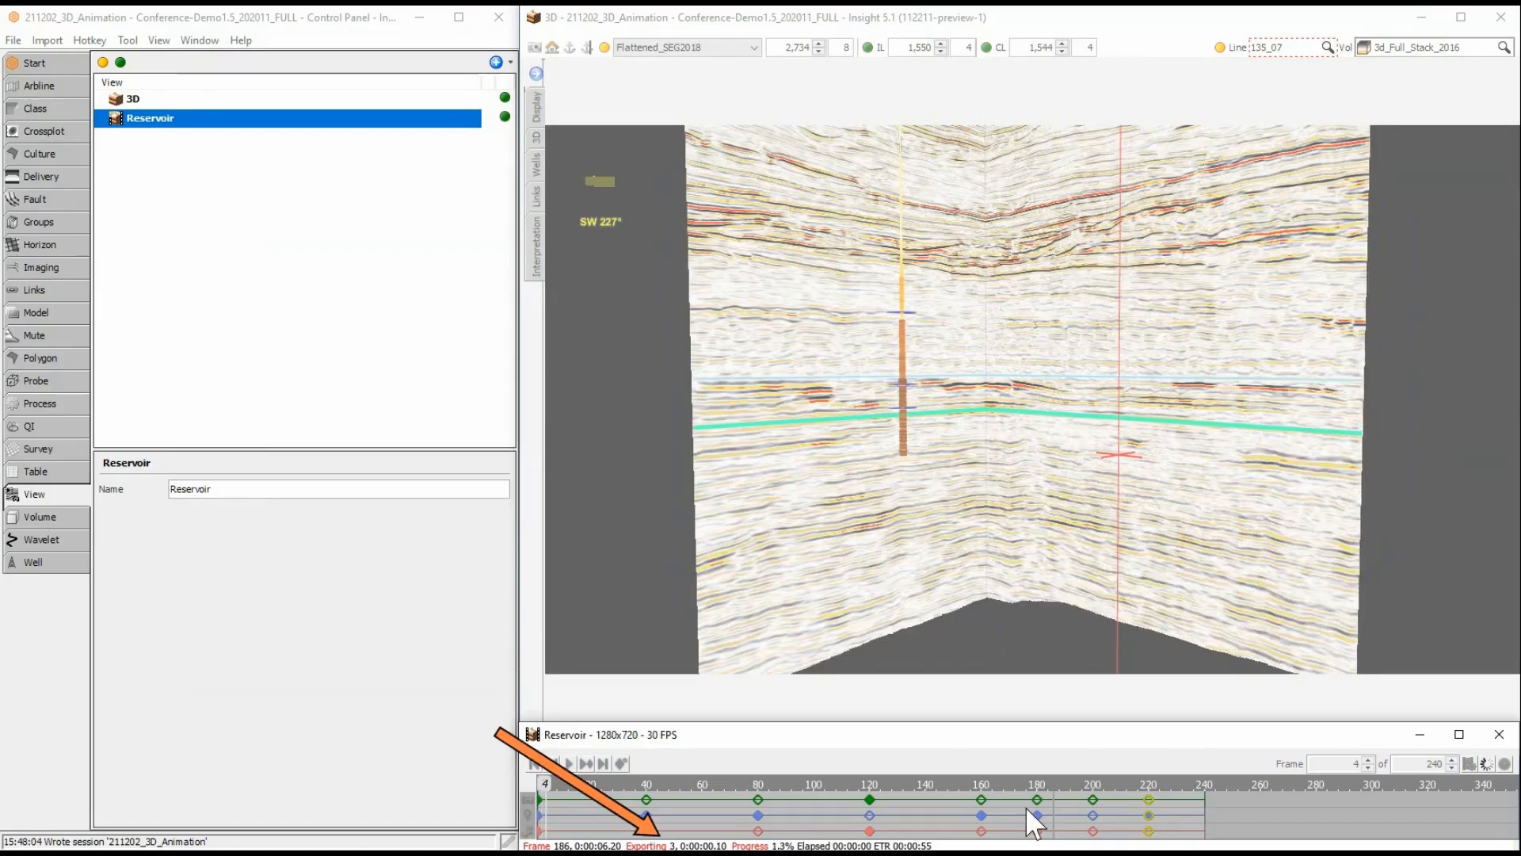